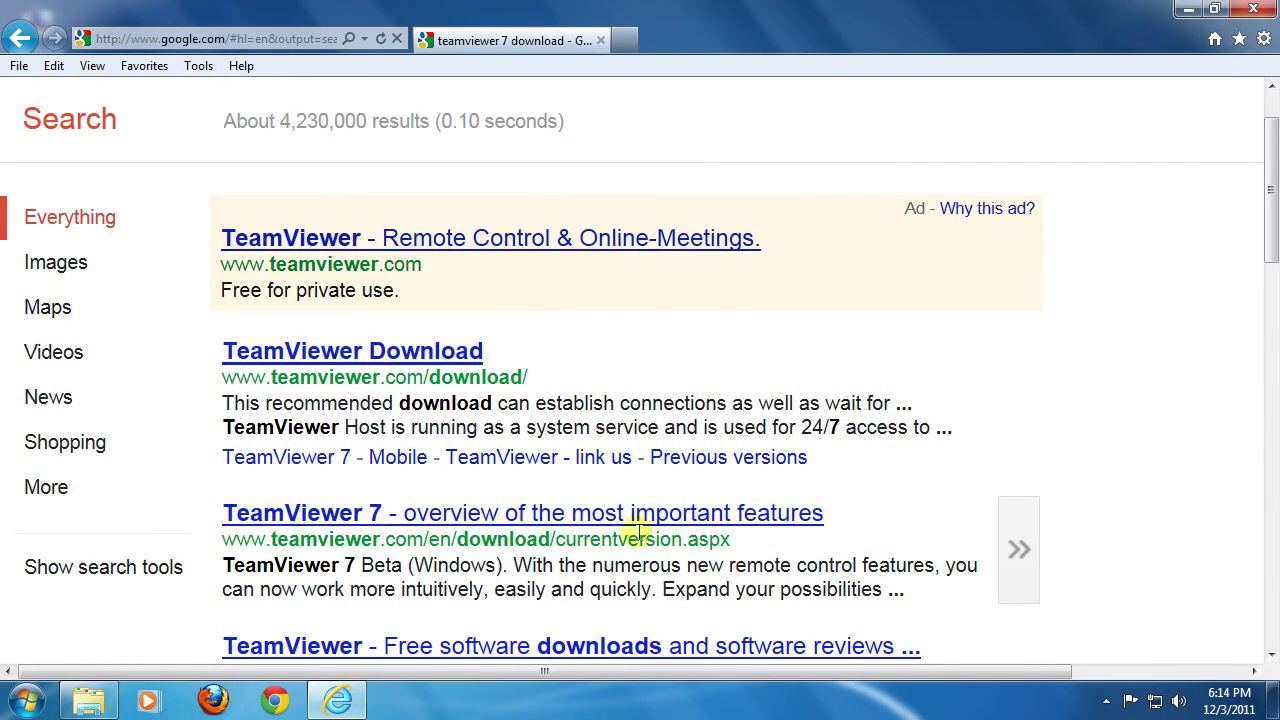
Open the 'TeamViewer 7 - overview of the most important features' result and scroll to its Downloads list.
{"action": "left_click", "coordinate": [671, 514]}
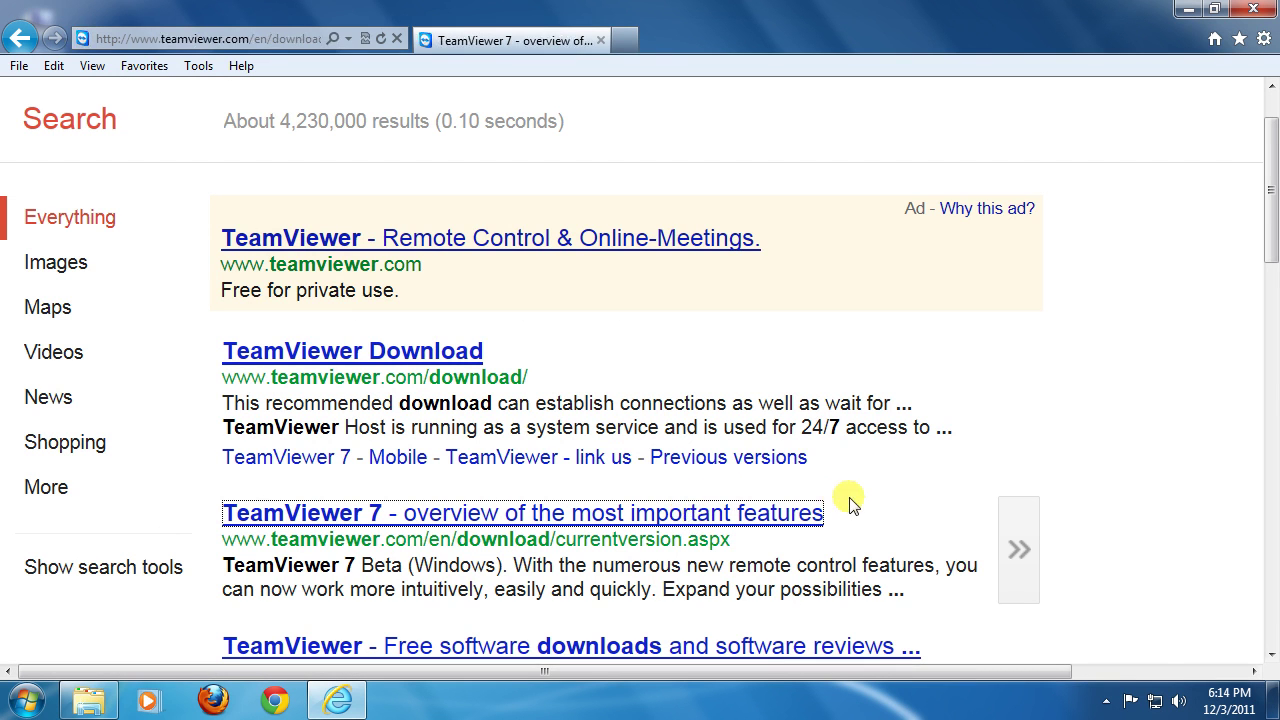
{"action": "scroll", "coordinate": [855, 482], "scroll_direction": "down", "scroll_amount": 3}
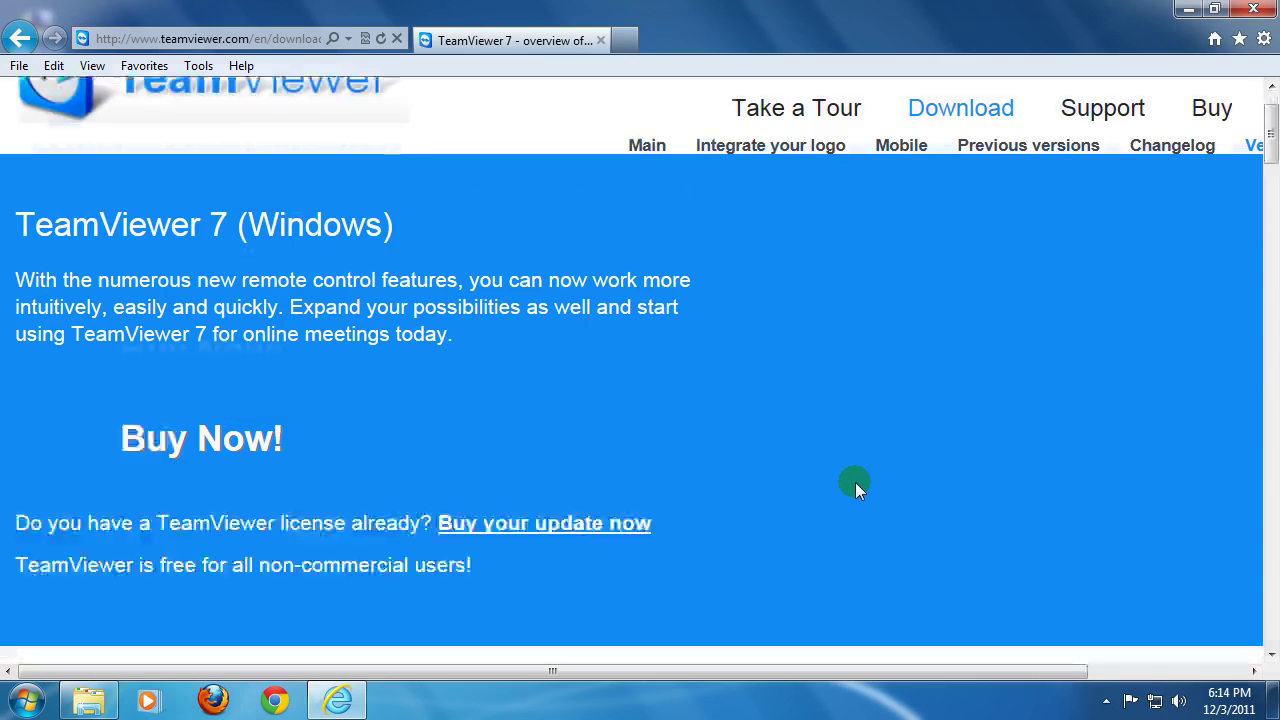
{"action": "scroll", "coordinate": [855, 487], "scroll_direction": "down", "scroll_amount": 3}
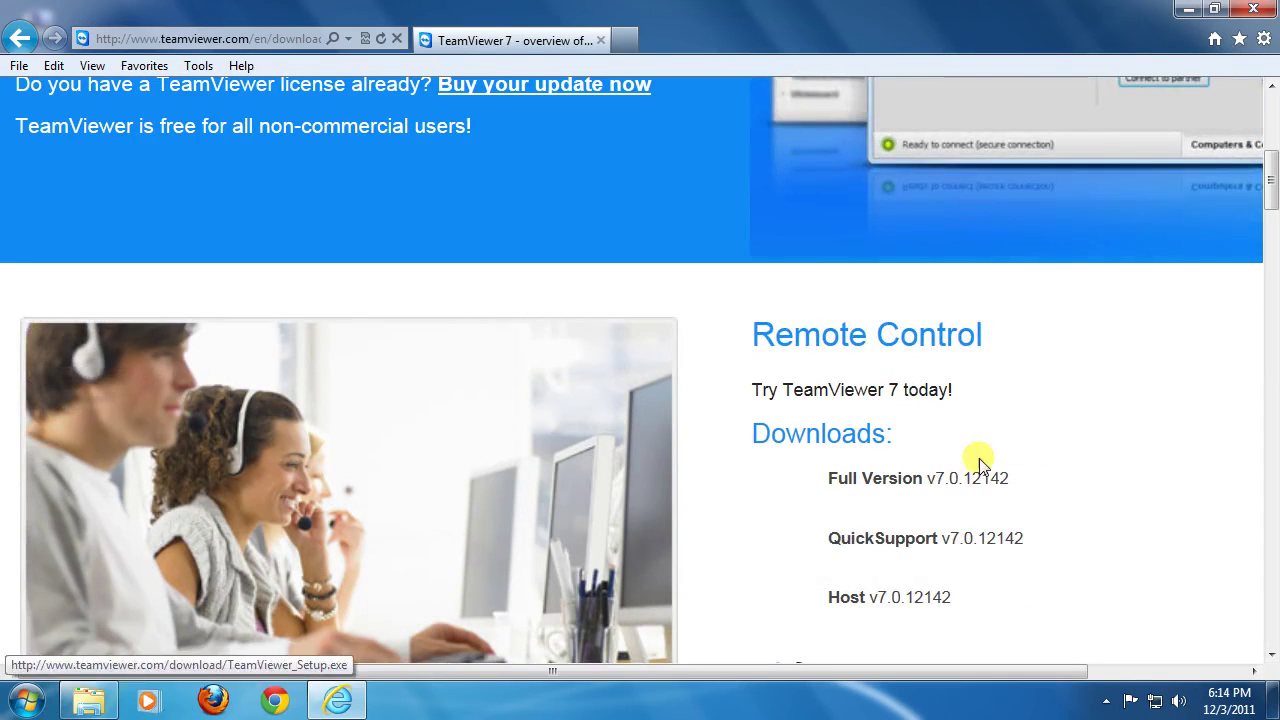
{"action": "scroll", "coordinate": [982, 462], "scroll_direction": "down", "scroll_amount": 1}
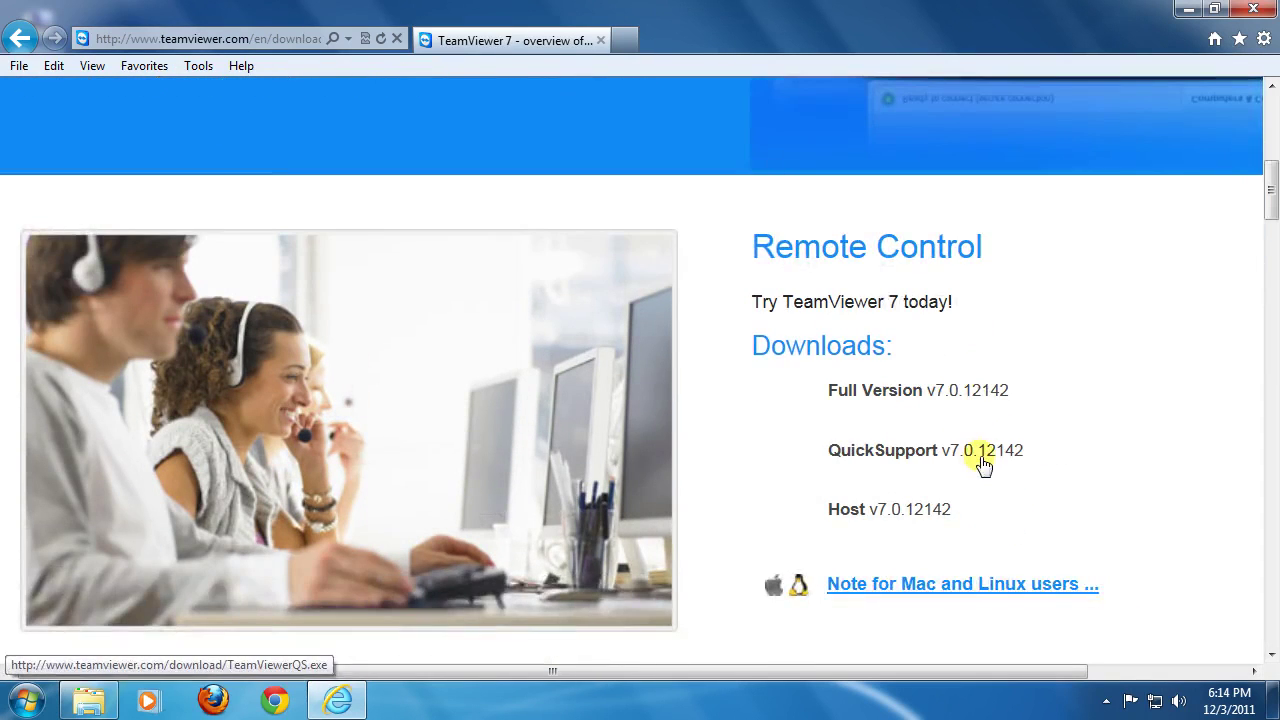
Download the 4.76 MB full-version TeamViewer_Setup.exe installer through Internet Download Manager.
{"action": "left_click", "coordinate": [963, 398]}
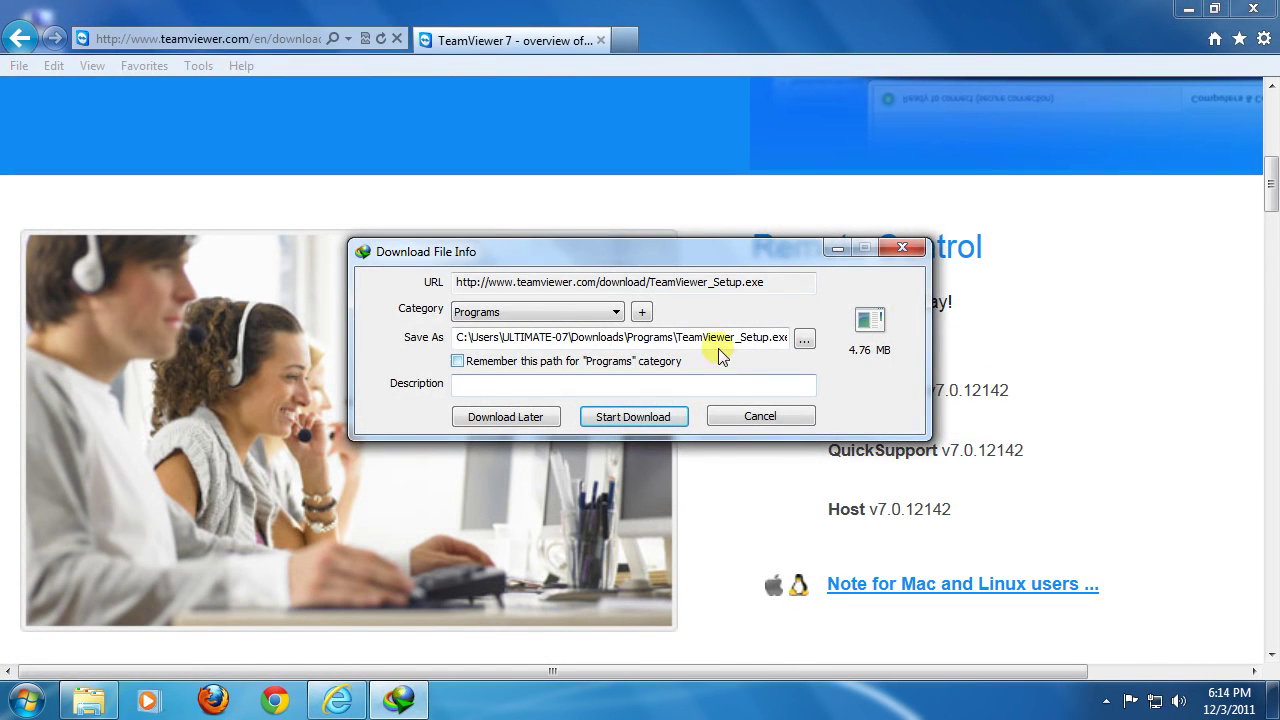
{"action": "left_click", "coordinate": [633, 417]}
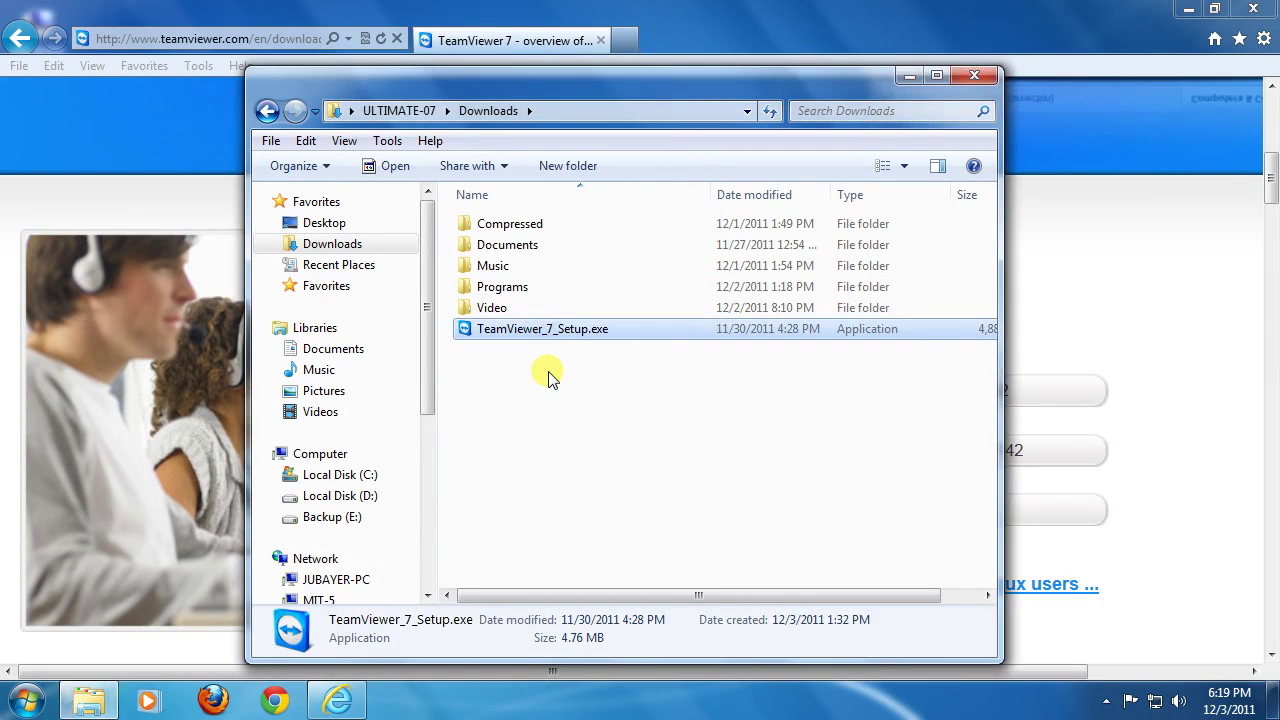
Close the Internet Explorer window.
{"action": "left_click", "coordinate": [1266, 11]}
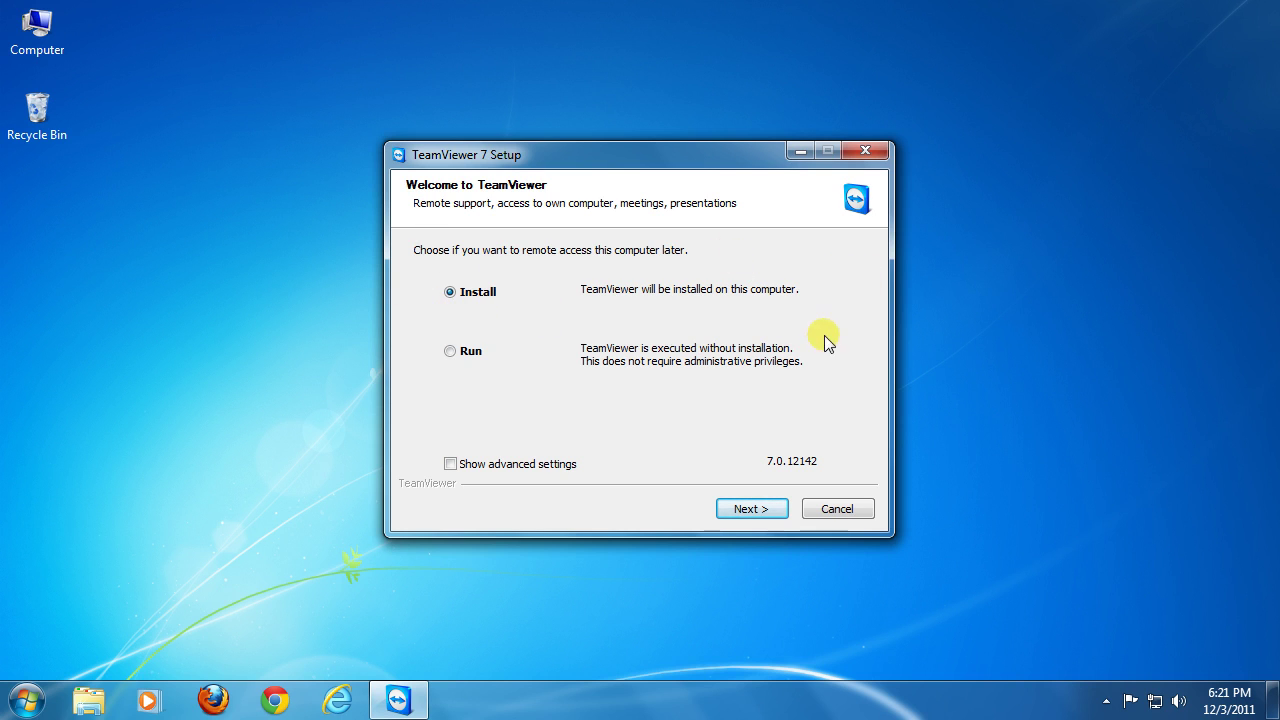
Enable advanced settings, choose personal / non-commercial use, and accept both license agreement checkboxes.
{"action": "left_click", "coordinate": [452, 465]}
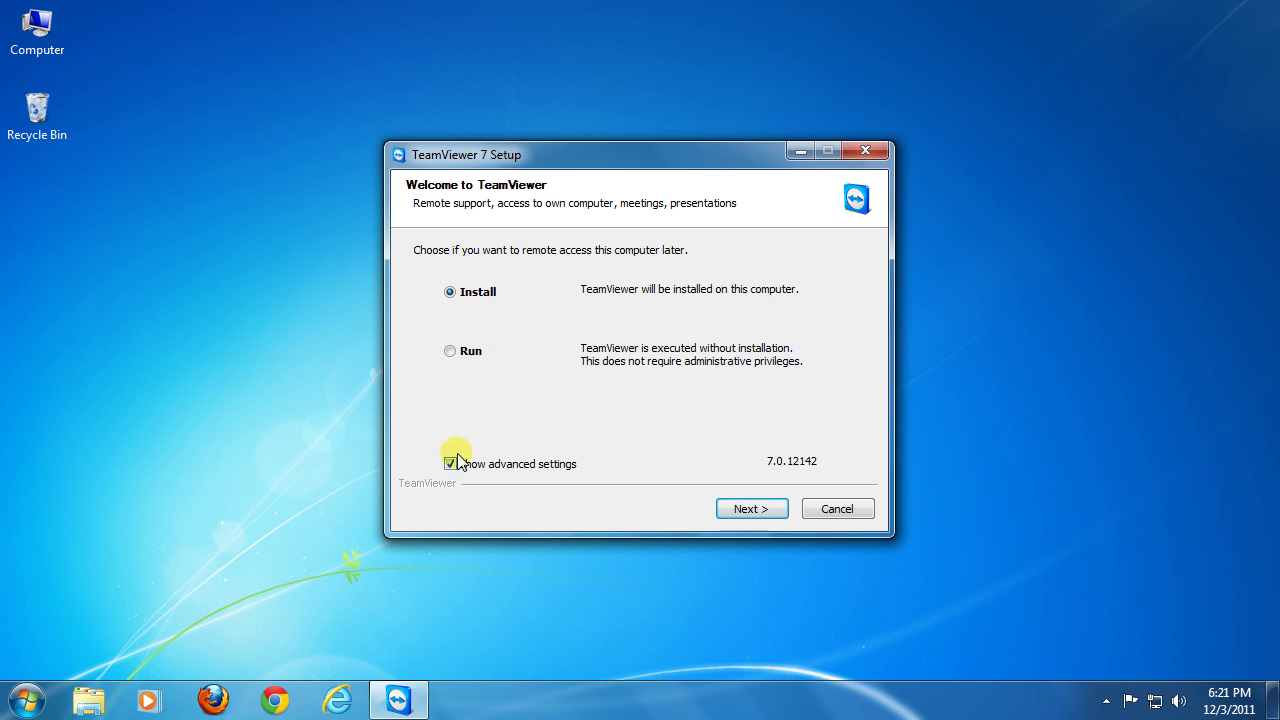
{"action": "left_click", "coordinate": [752, 509]}
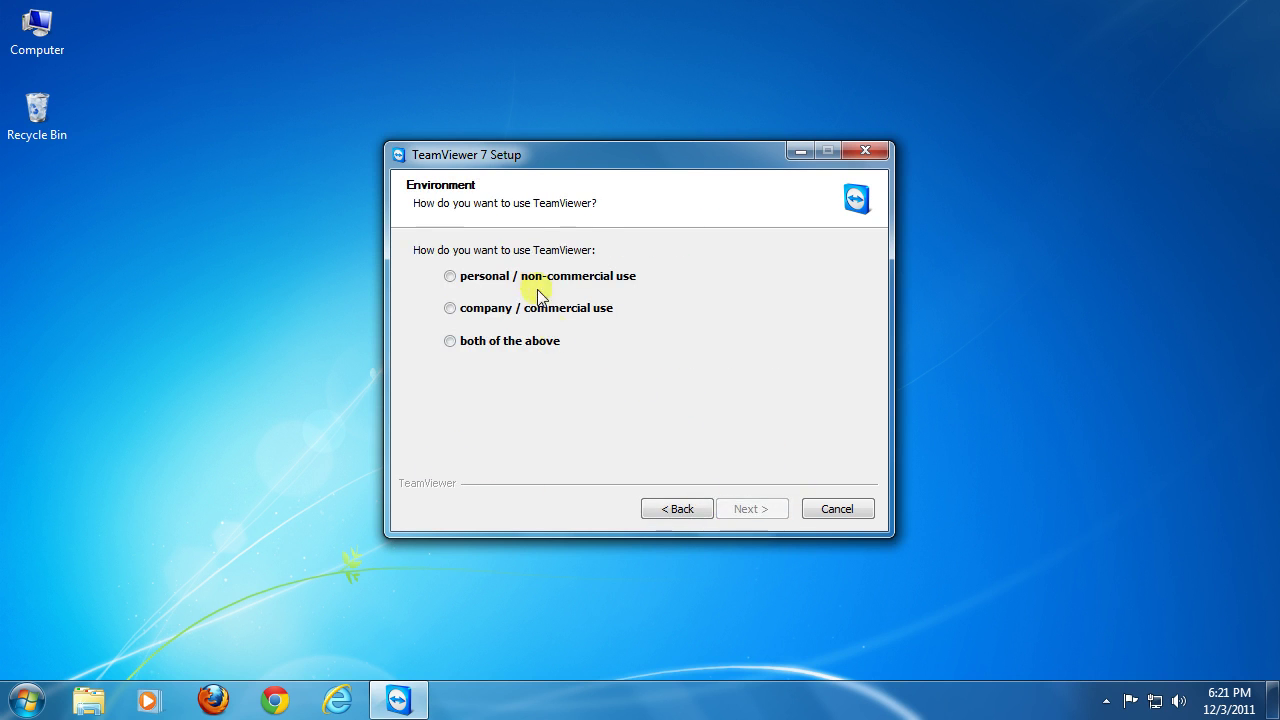
{"action": "left_click", "coordinate": [449, 277]}
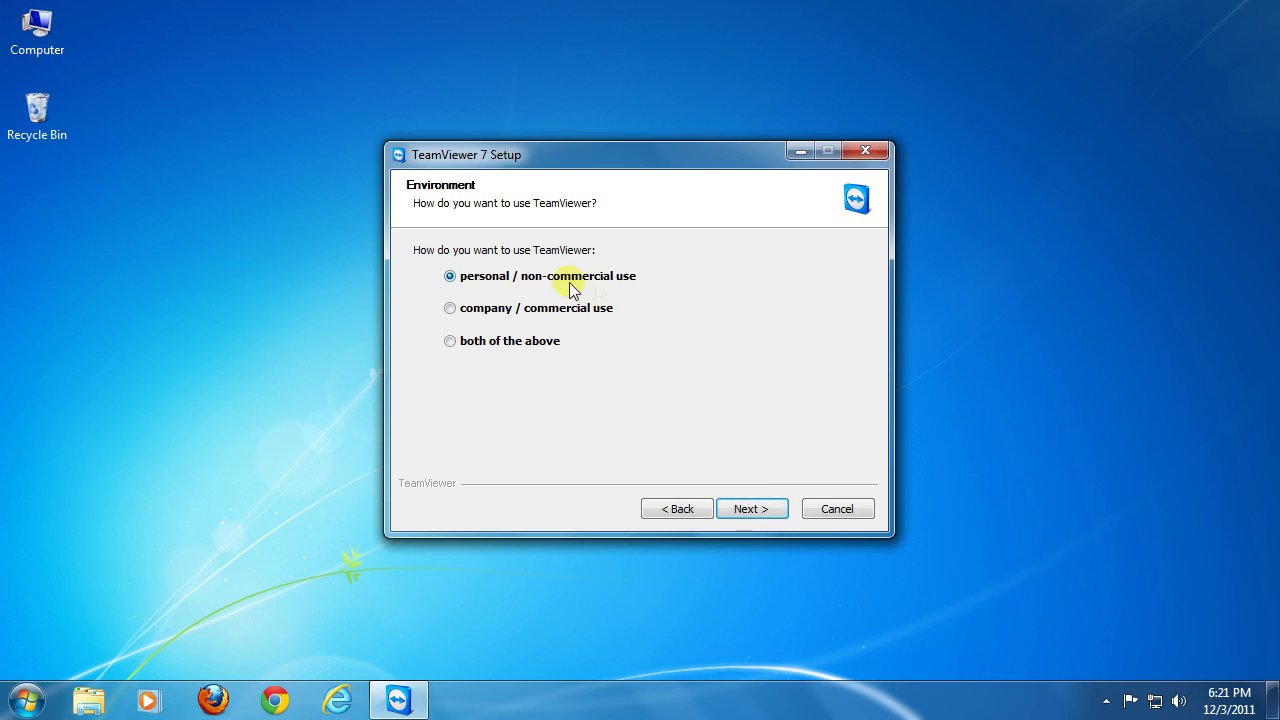
{"action": "left_click", "coordinate": [776, 505]}
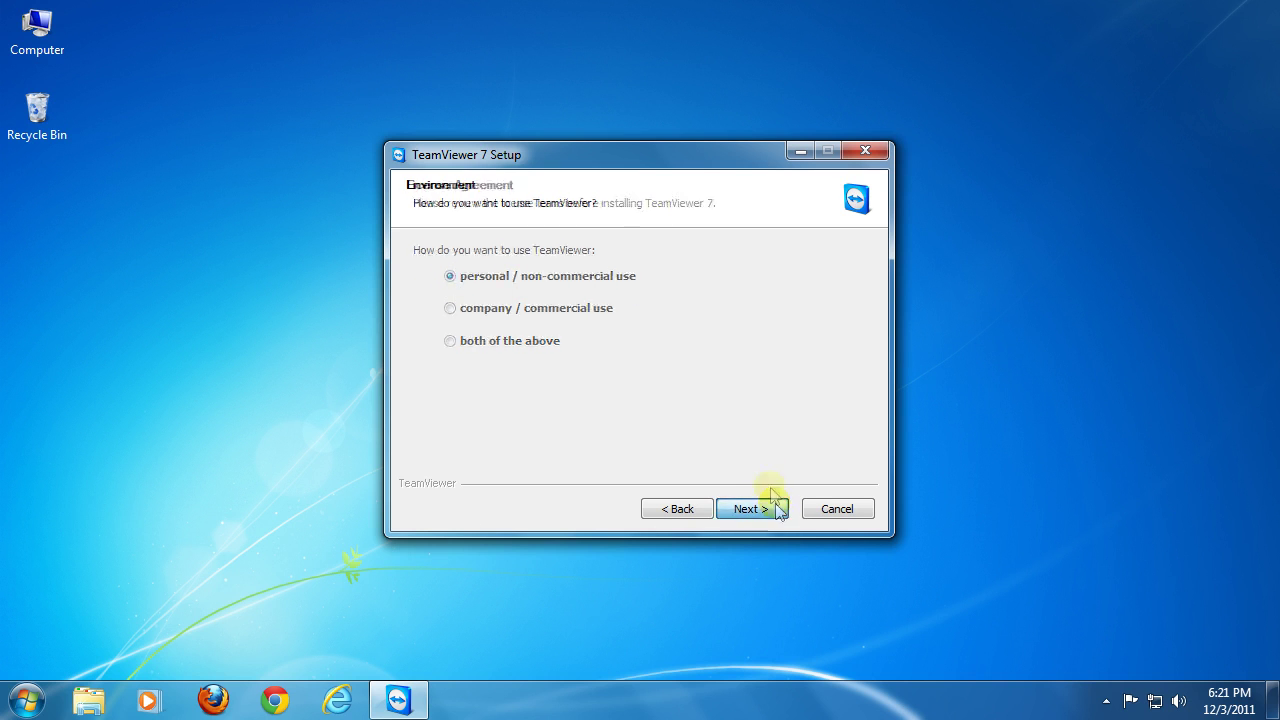
{"action": "left_click", "coordinate": [420, 435]}
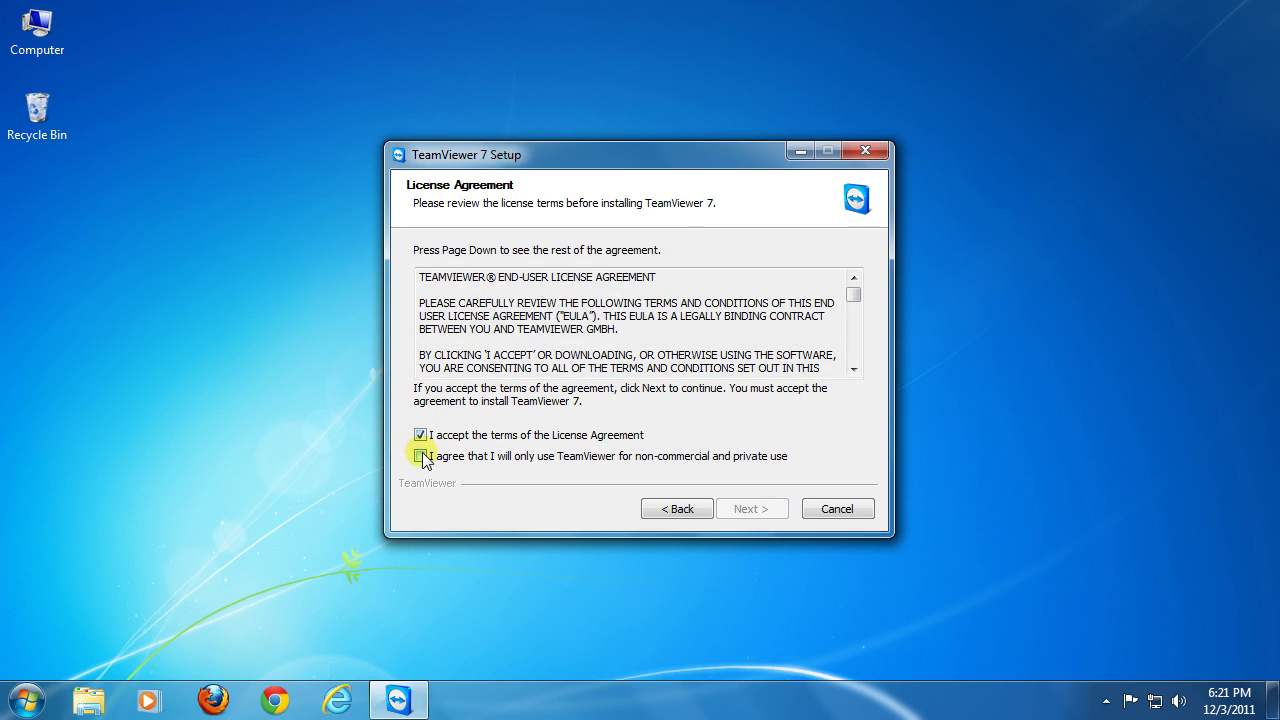
{"action": "left_click", "coordinate": [421, 456]}
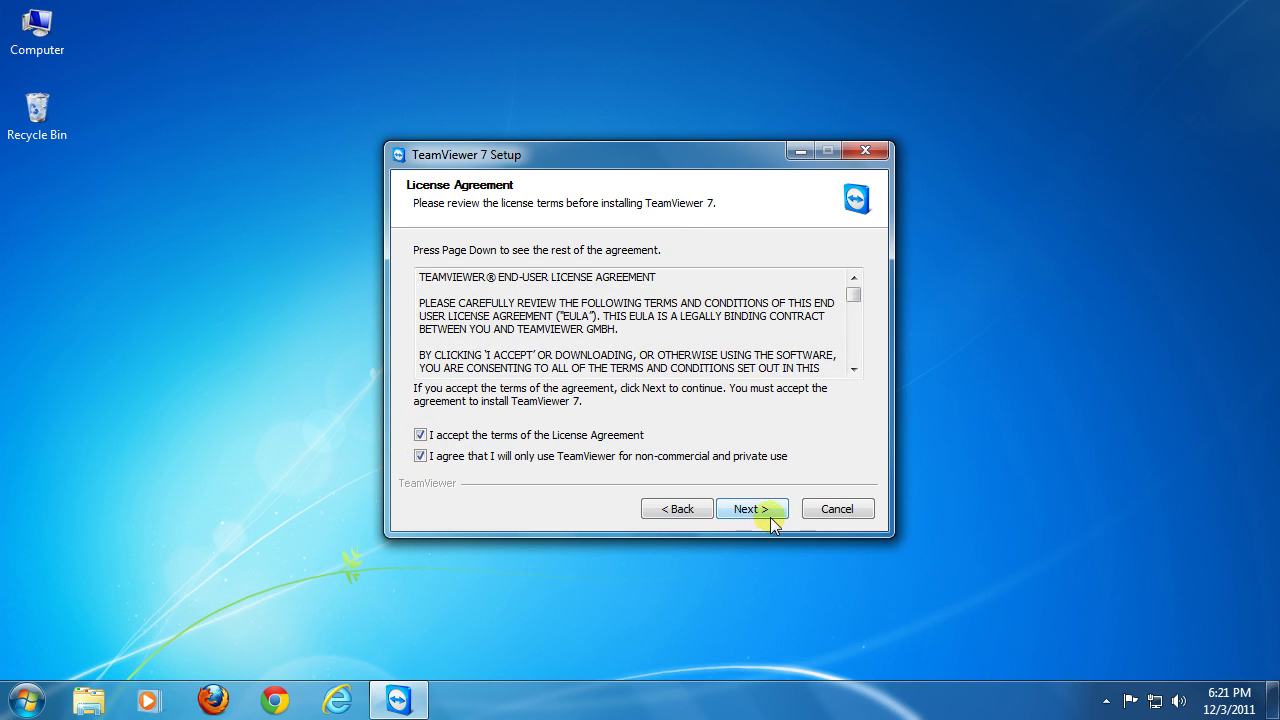
{"action": "left_click", "coordinate": [771, 508]}
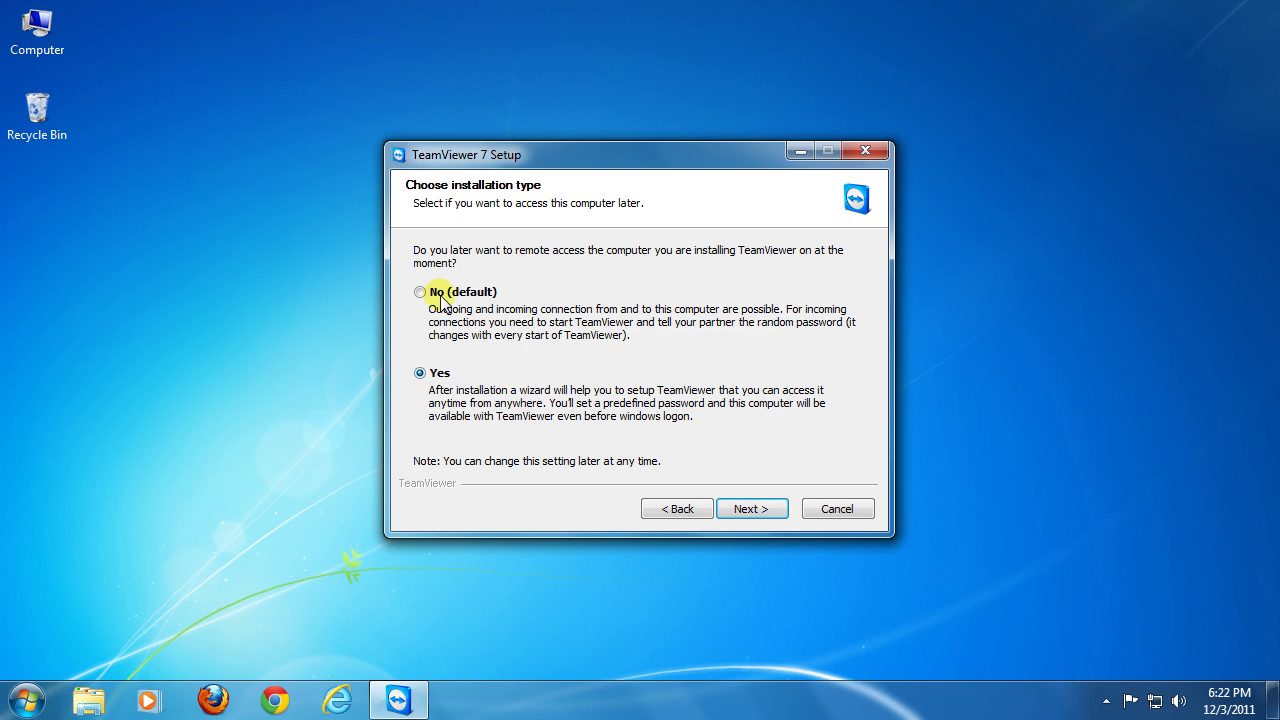
Choose 'Yes' to access this computer remotely later and continue to Access Control.
{"action": "left_click", "coordinate": [422, 373]}
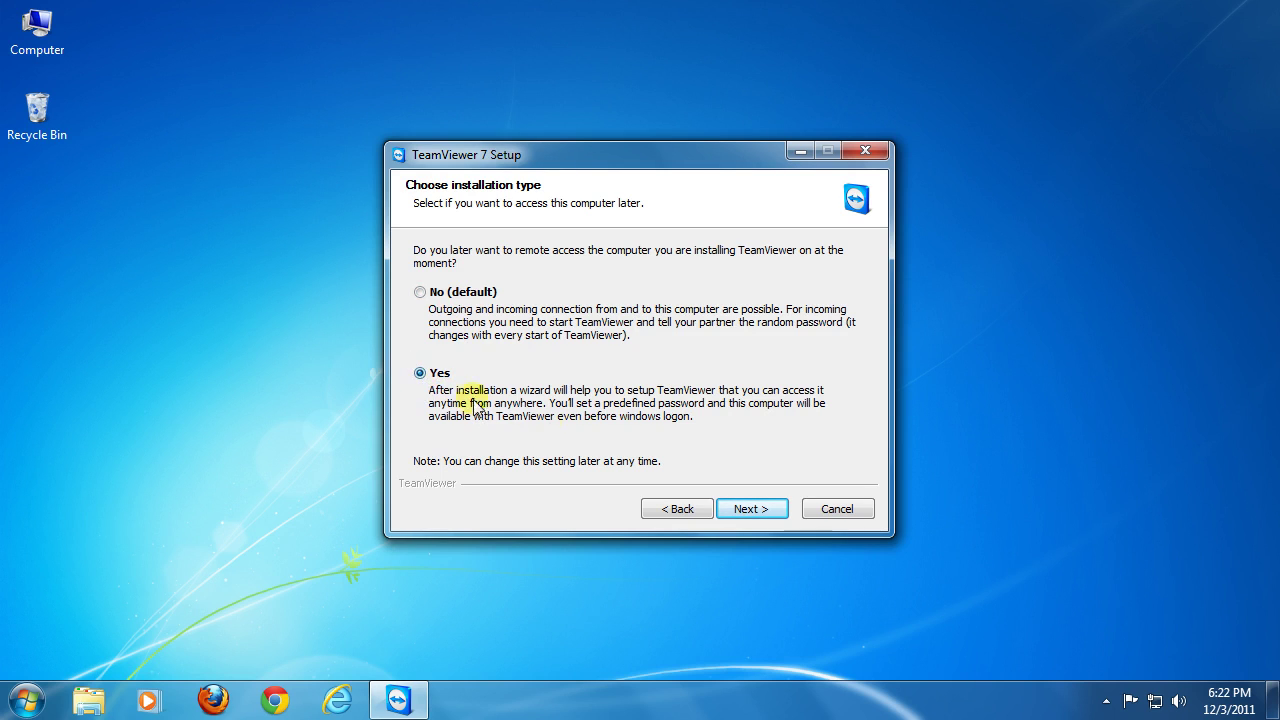
{"action": "left_click", "coordinate": [773, 513]}
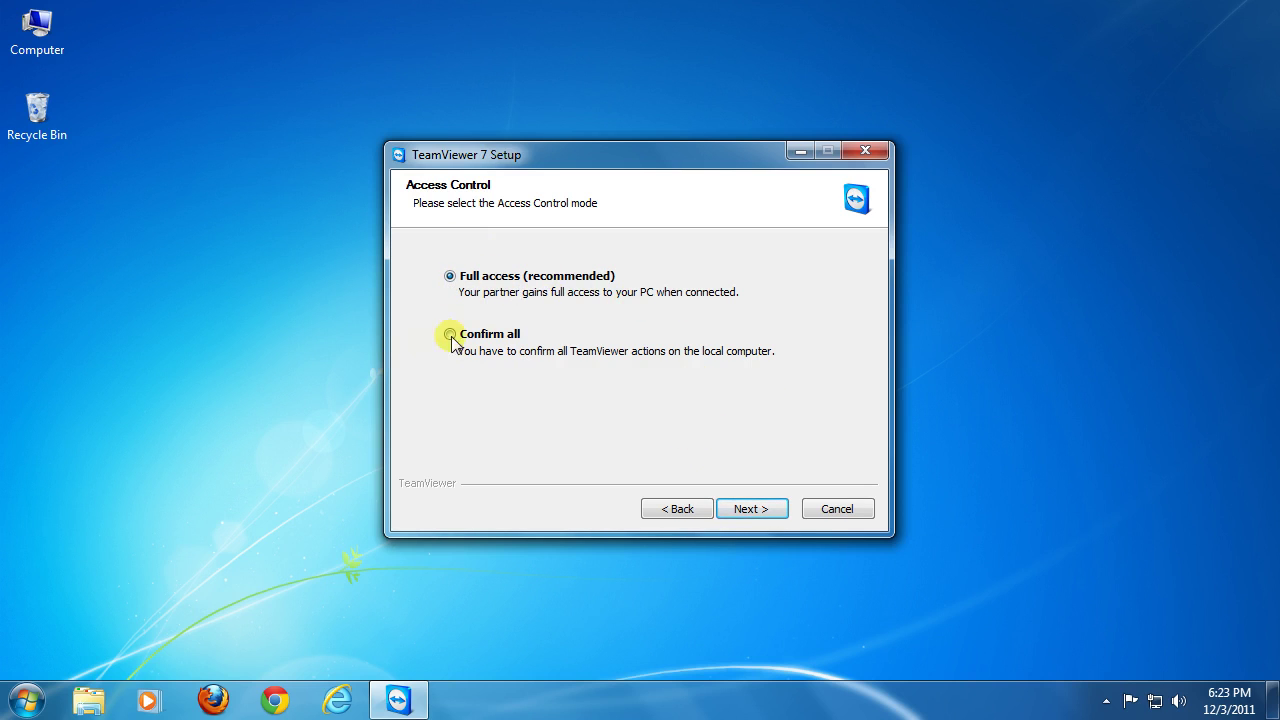
Leave the TeamViewer VPN adapter option disabled.
{"action": "left_click", "coordinate": [776, 517]}
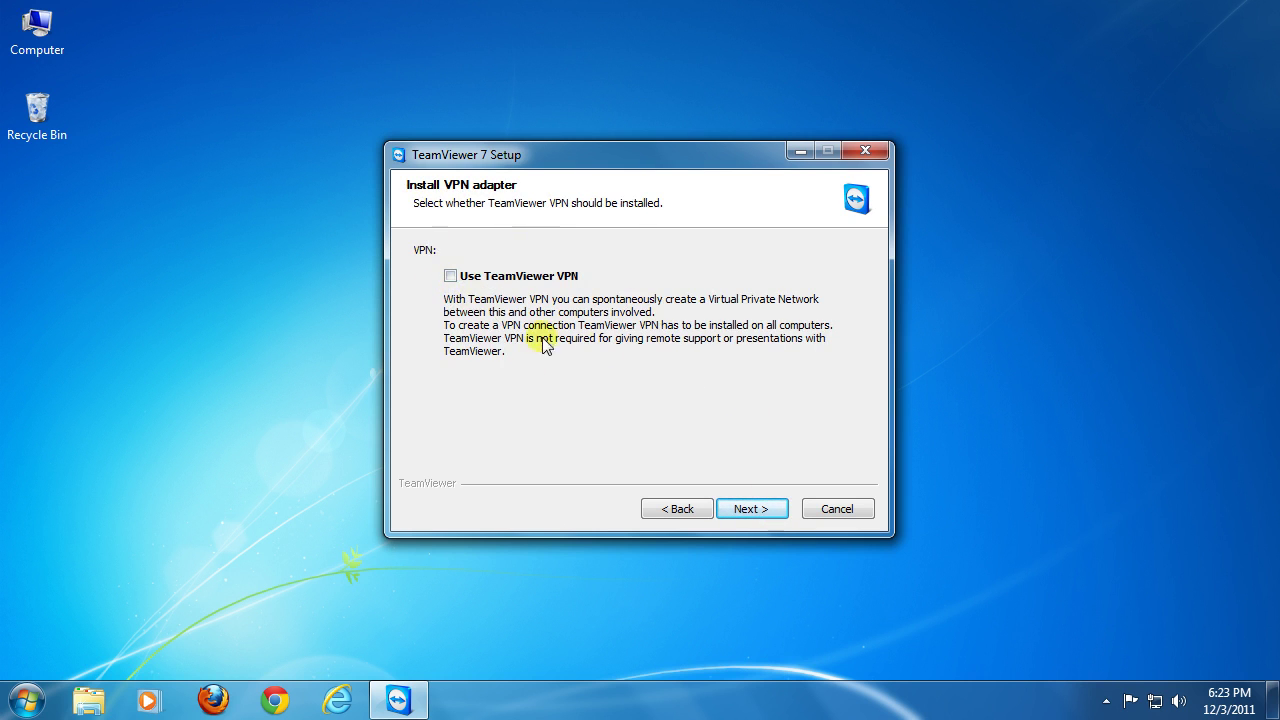
{"action": "left_click", "coordinate": [450, 277]}
{"action": "left_click", "coordinate": [450, 277]}
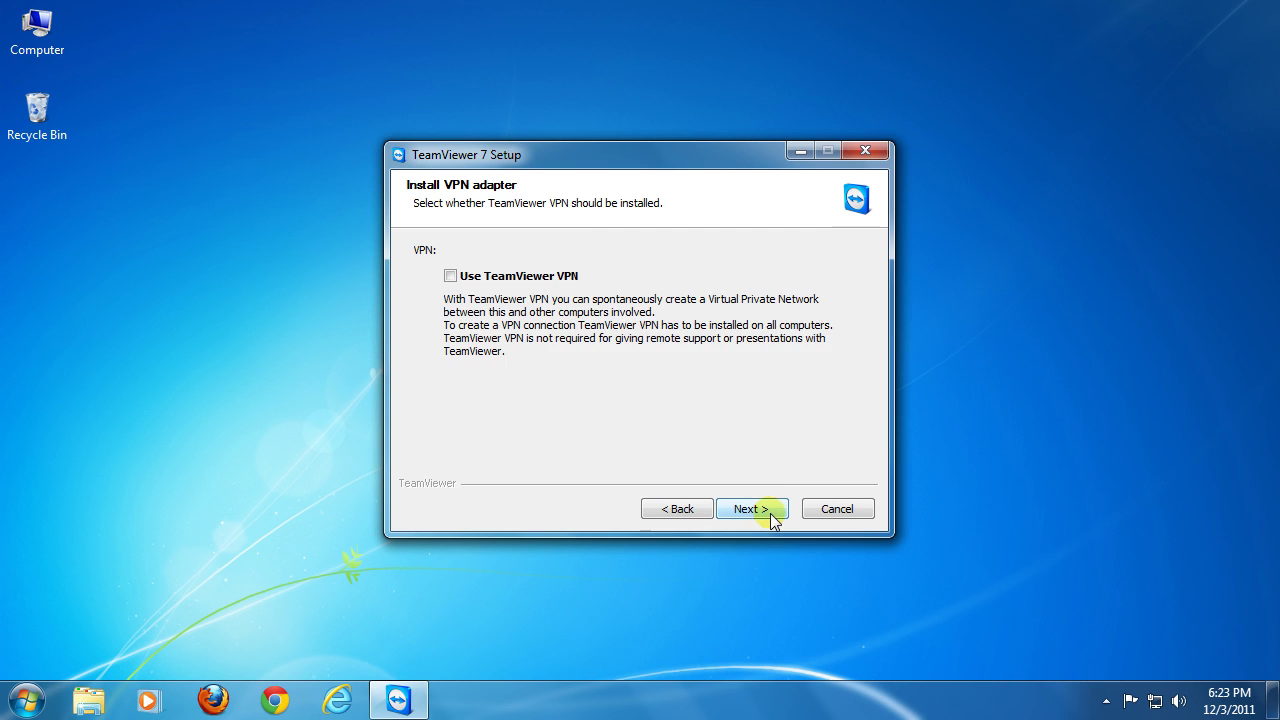
Keep the default install folder and 'TeamViewer 7' Start Menu folder, then install.
{"action": "left_click", "coordinate": [770, 512]}
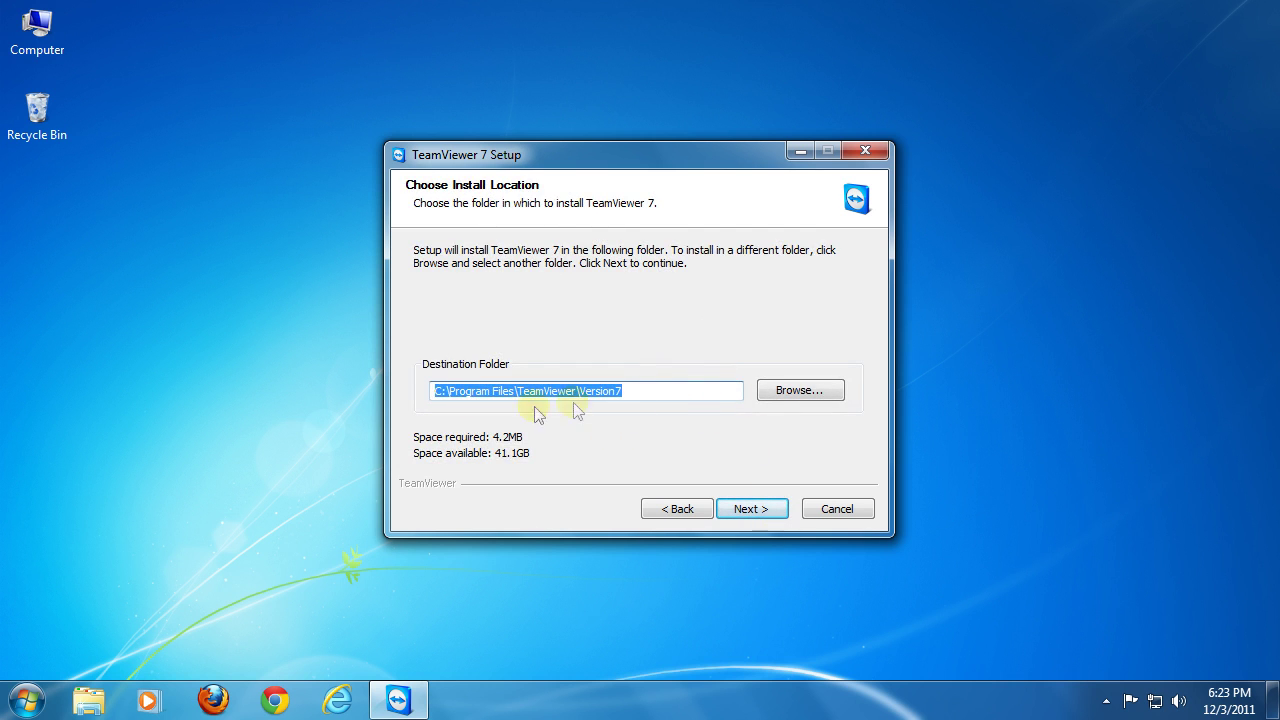
{"action": "left_click", "coordinate": [794, 389]}
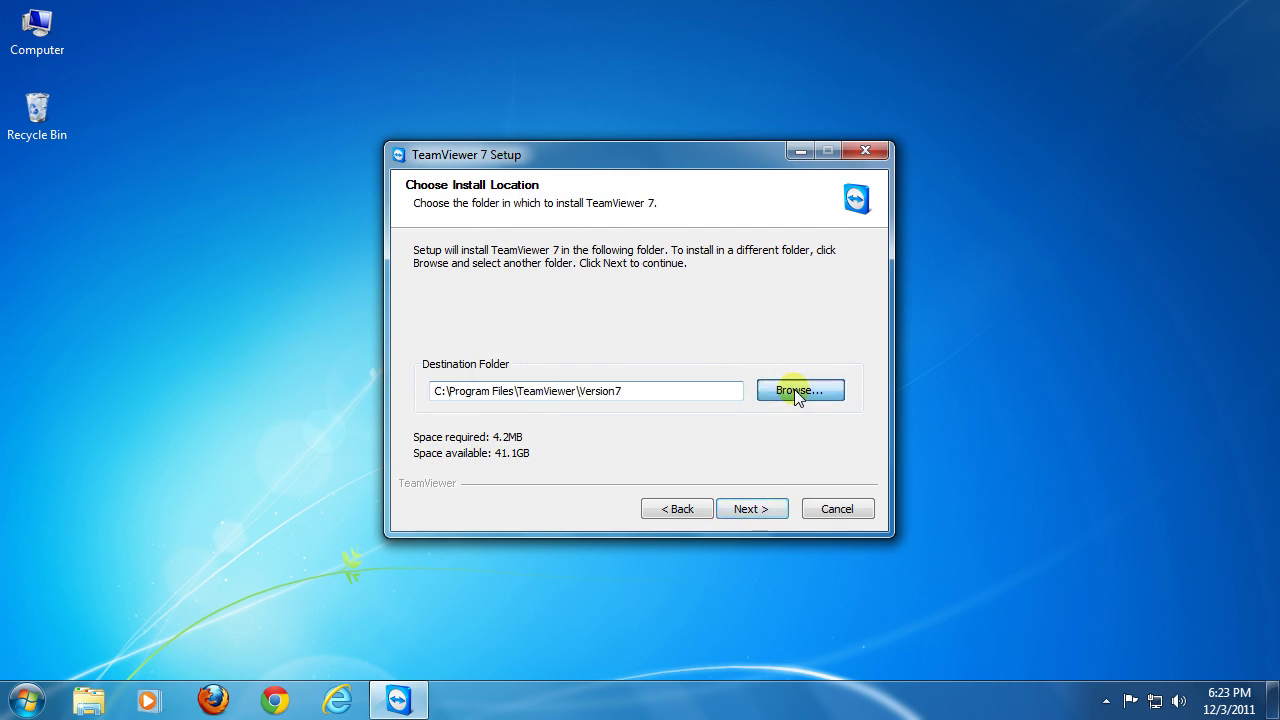
{"action": "left_click", "coordinate": [748, 473]}
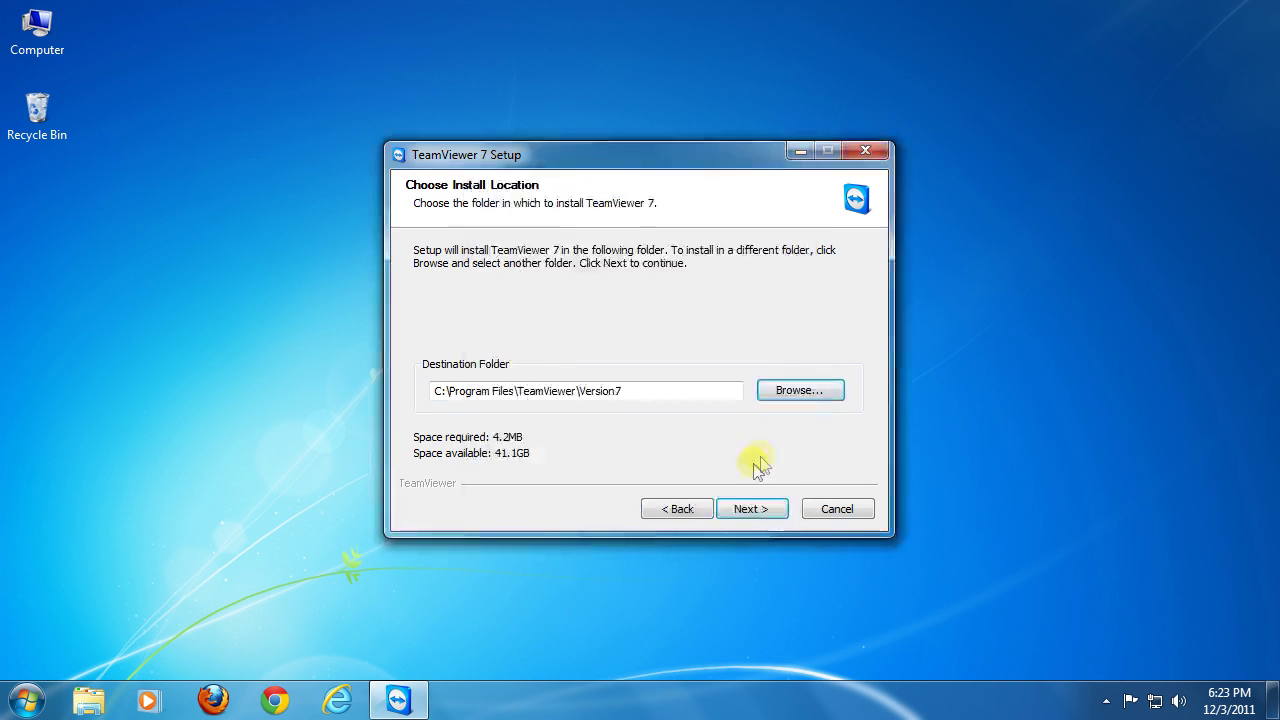
{"action": "left_click", "coordinate": [764, 509]}
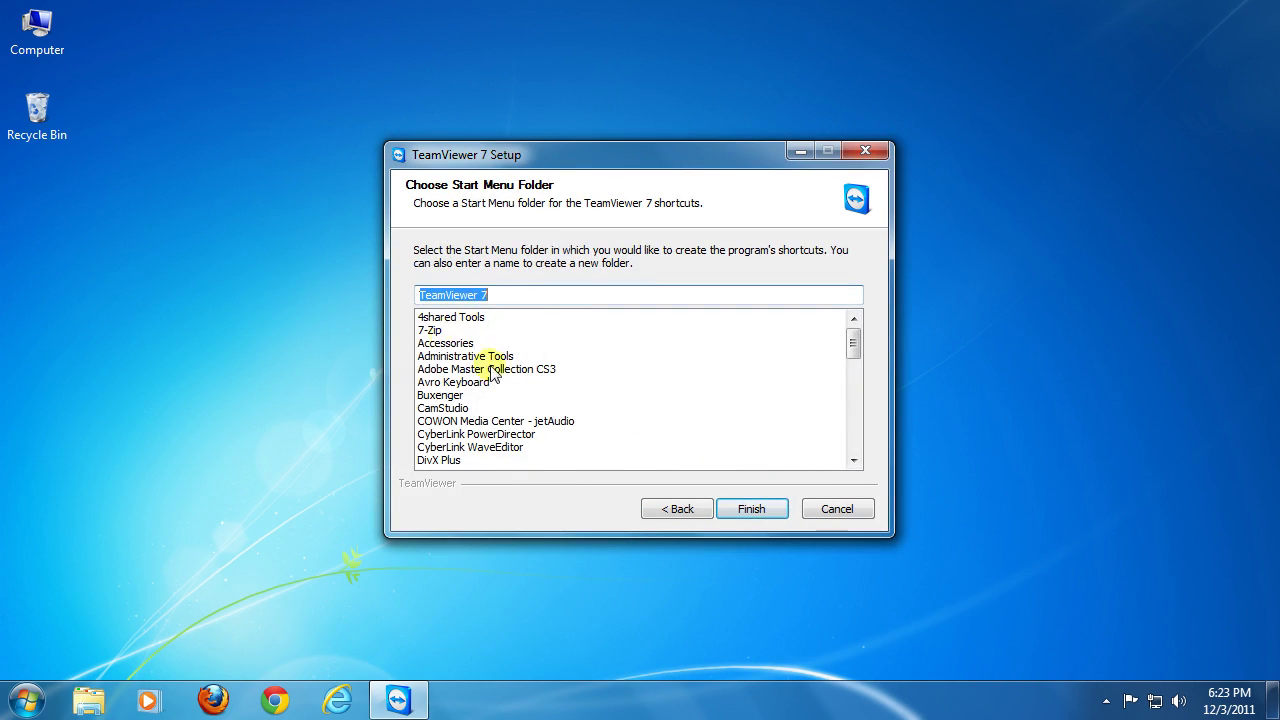
{"action": "left_click", "coordinate": [751, 509]}
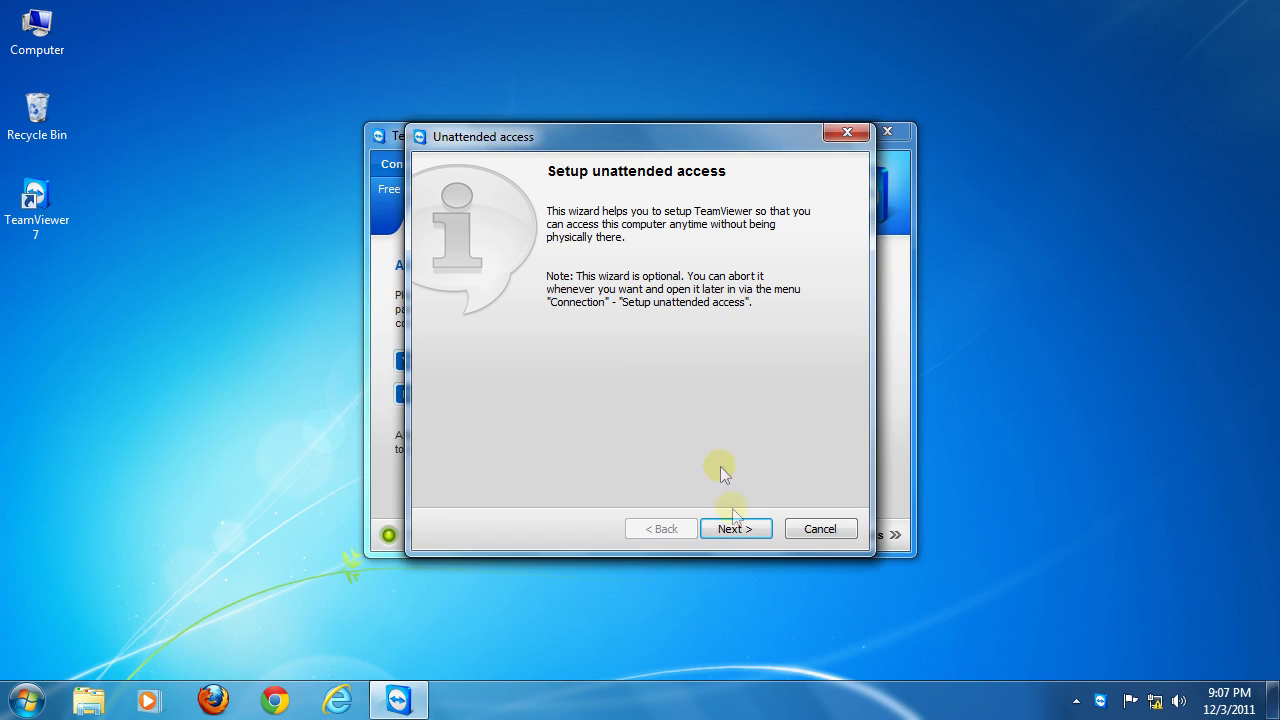
Finish the unattended access wizard, keeping the existing password and skipping account creation.
{"action": "left_click", "coordinate": [755, 529]}
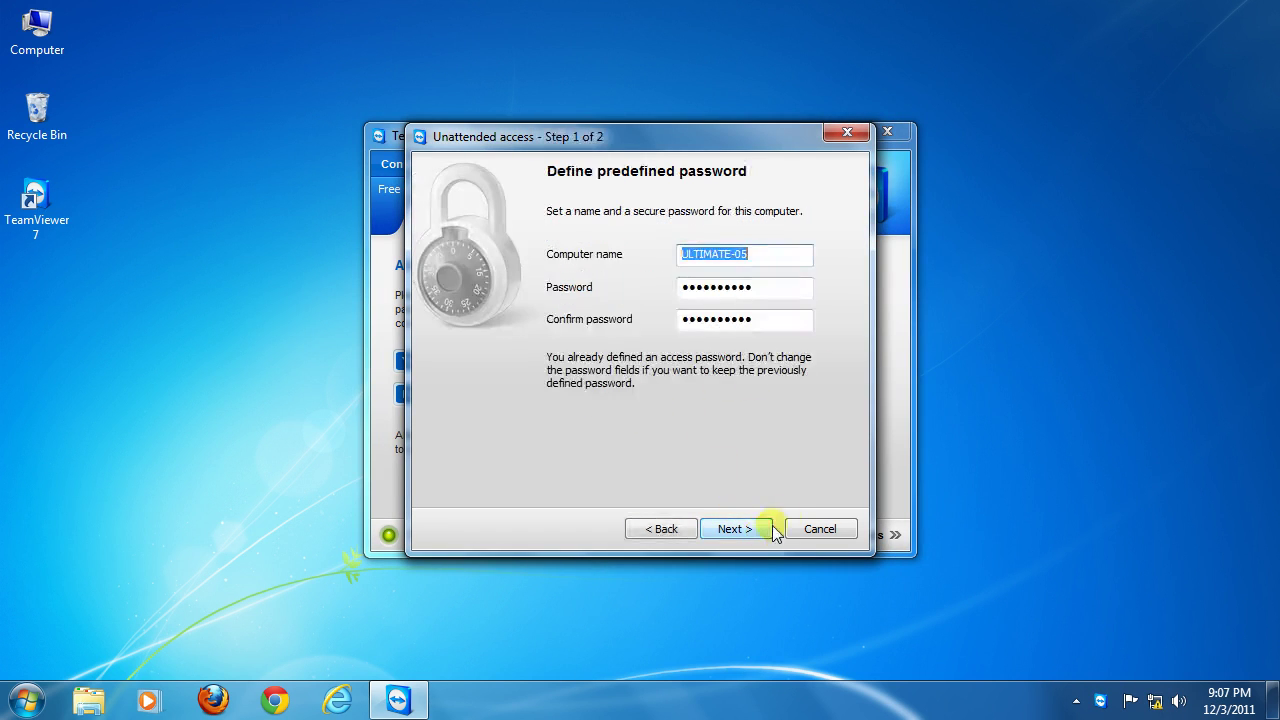
{"action": "left_click", "coordinate": [762, 529]}
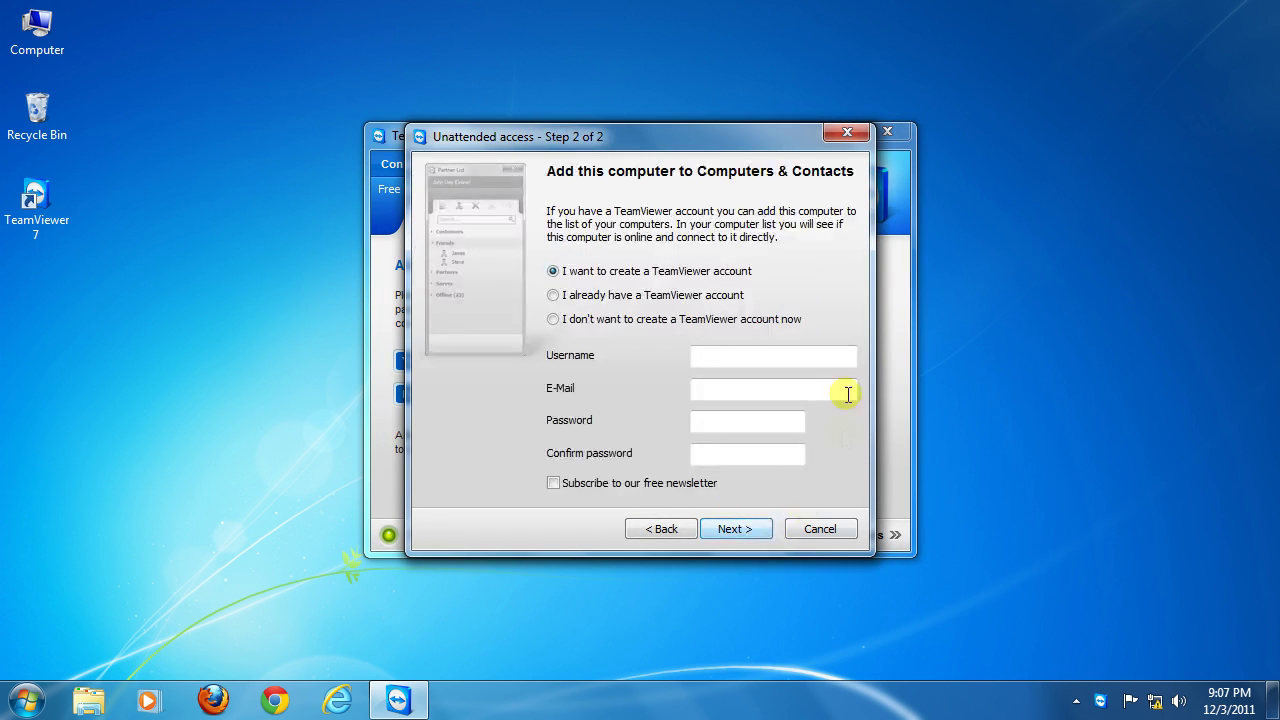
{"action": "left_click", "coordinate": [553, 319]}
{"action": "left_click", "coordinate": [754, 529]}
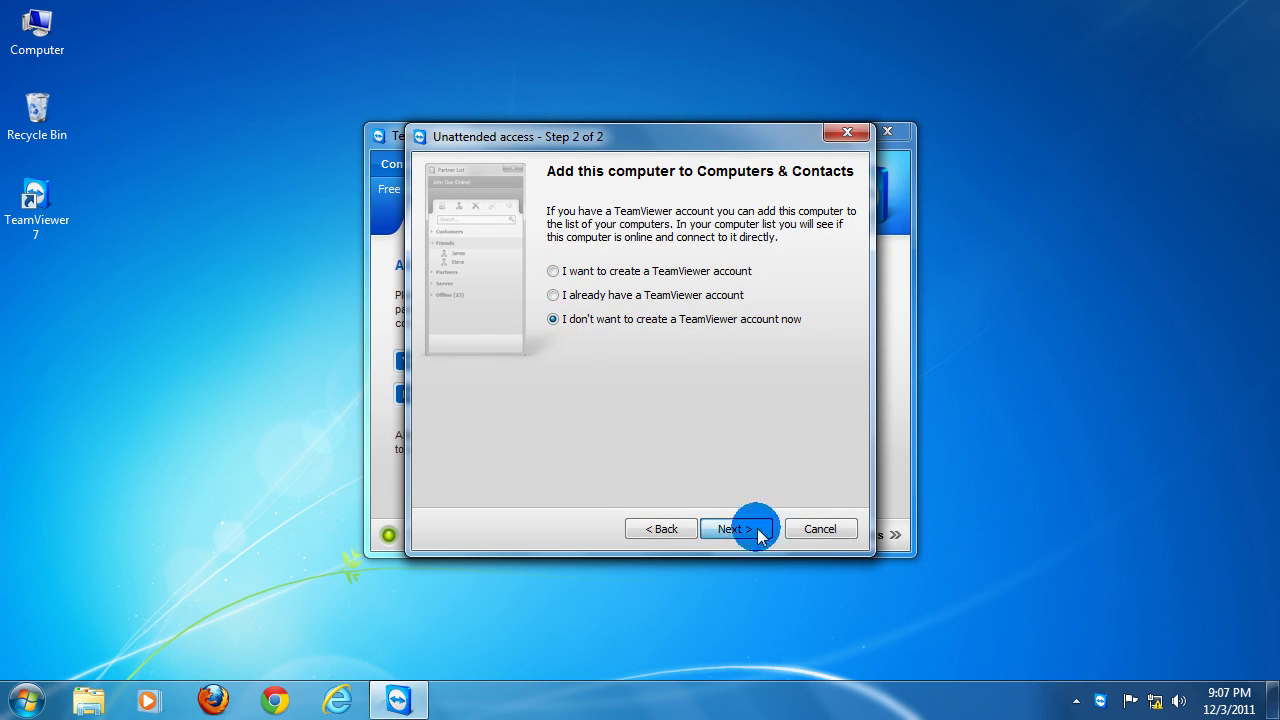
{"action": "left_click", "coordinate": [736, 527]}
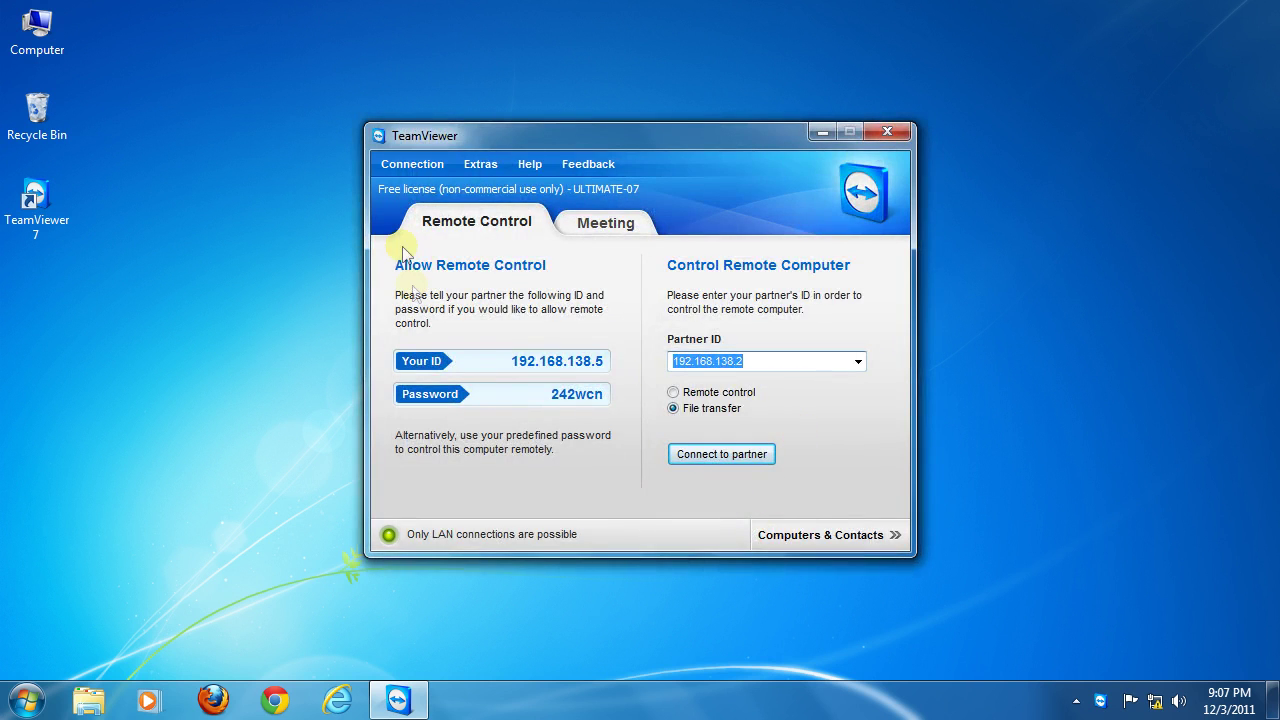
Reopen the unattended access wizard from the Connection menu and cancel it.
{"action": "left_click", "coordinate": [424, 170]}
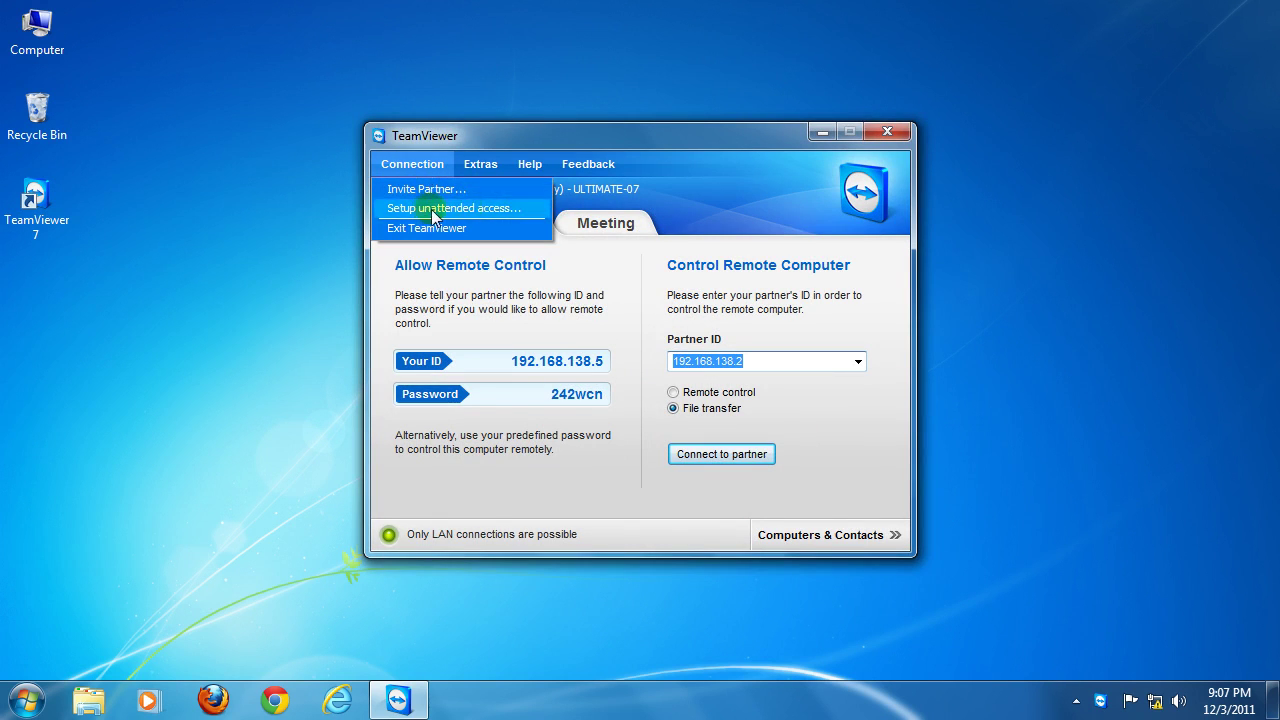
{"action": "left_click", "coordinate": [455, 210]}
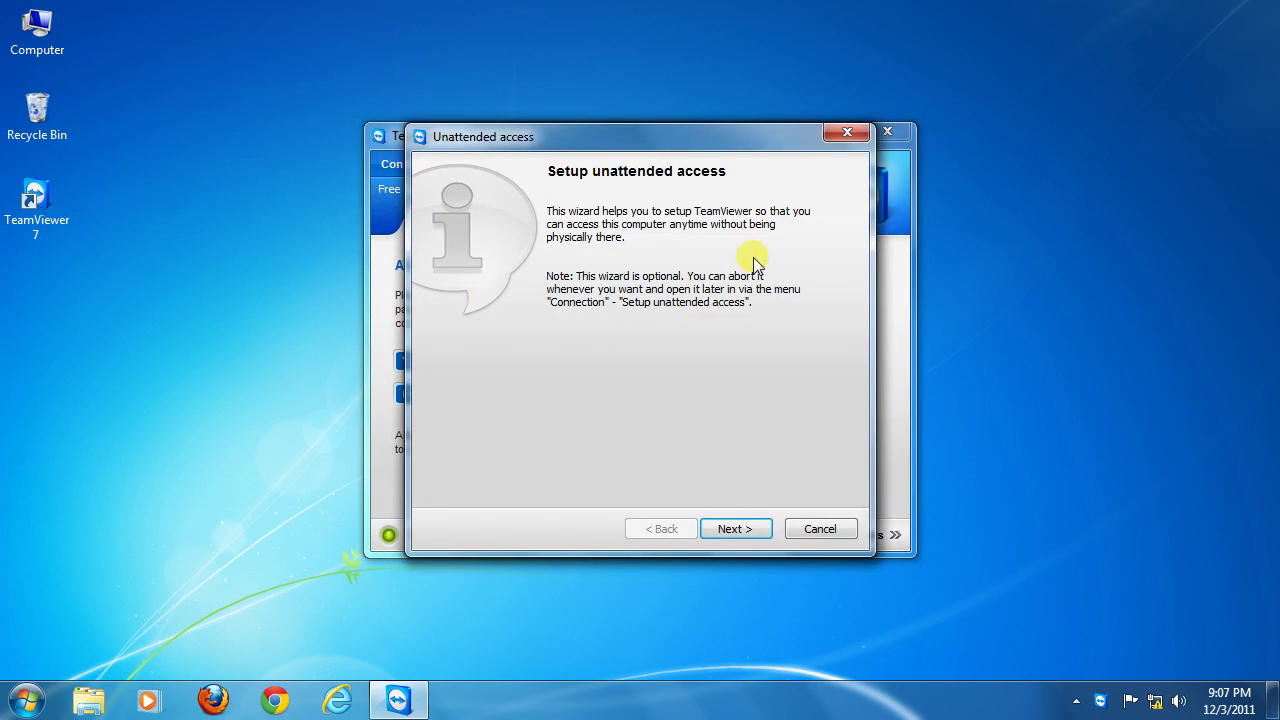
{"action": "left_click", "coordinate": [826, 536]}
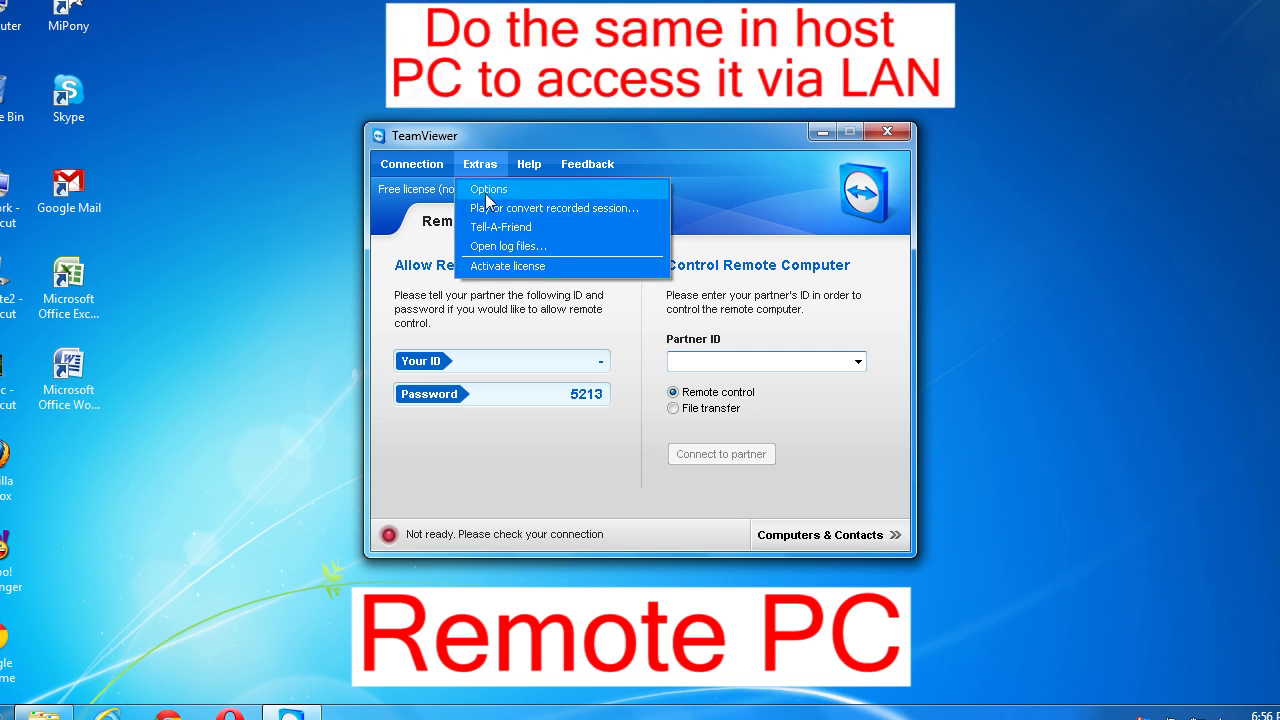
Open Extras > Options and expand the Incoming LAN connections dropdown on the General page.
{"action": "left_click", "coordinate": [487, 197]}
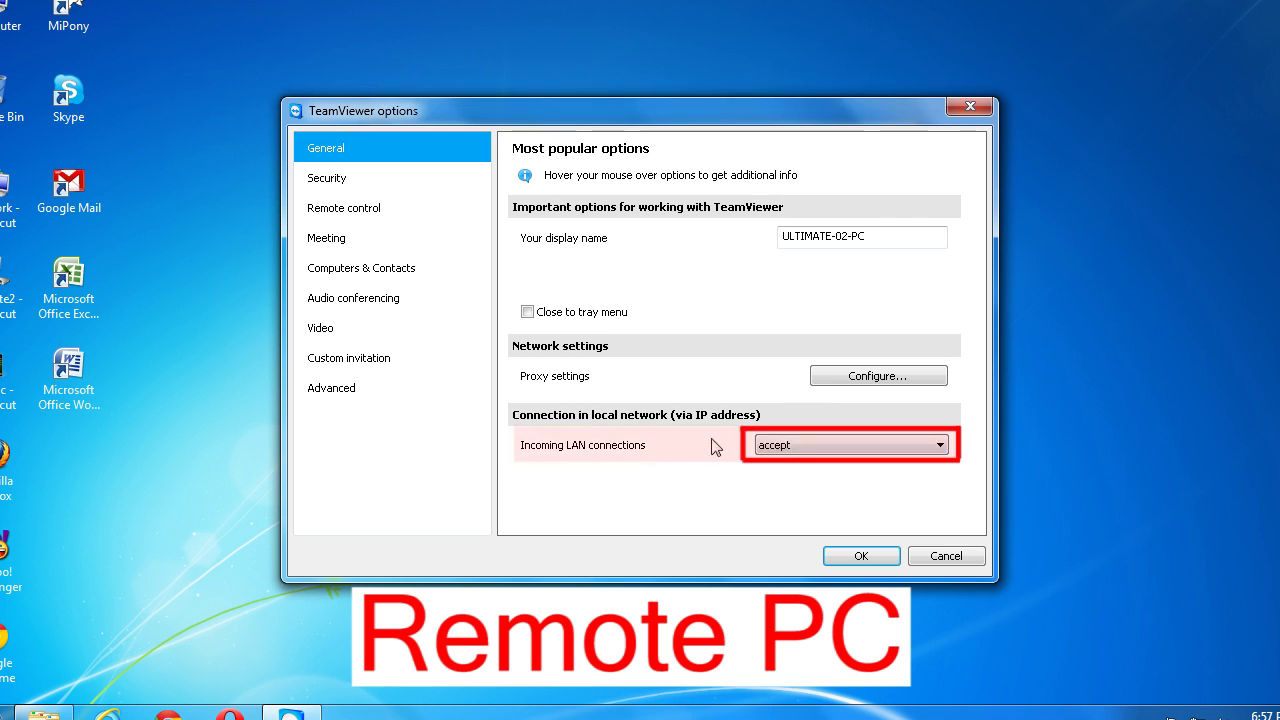
{"action": "left_click", "coordinate": [766, 455]}
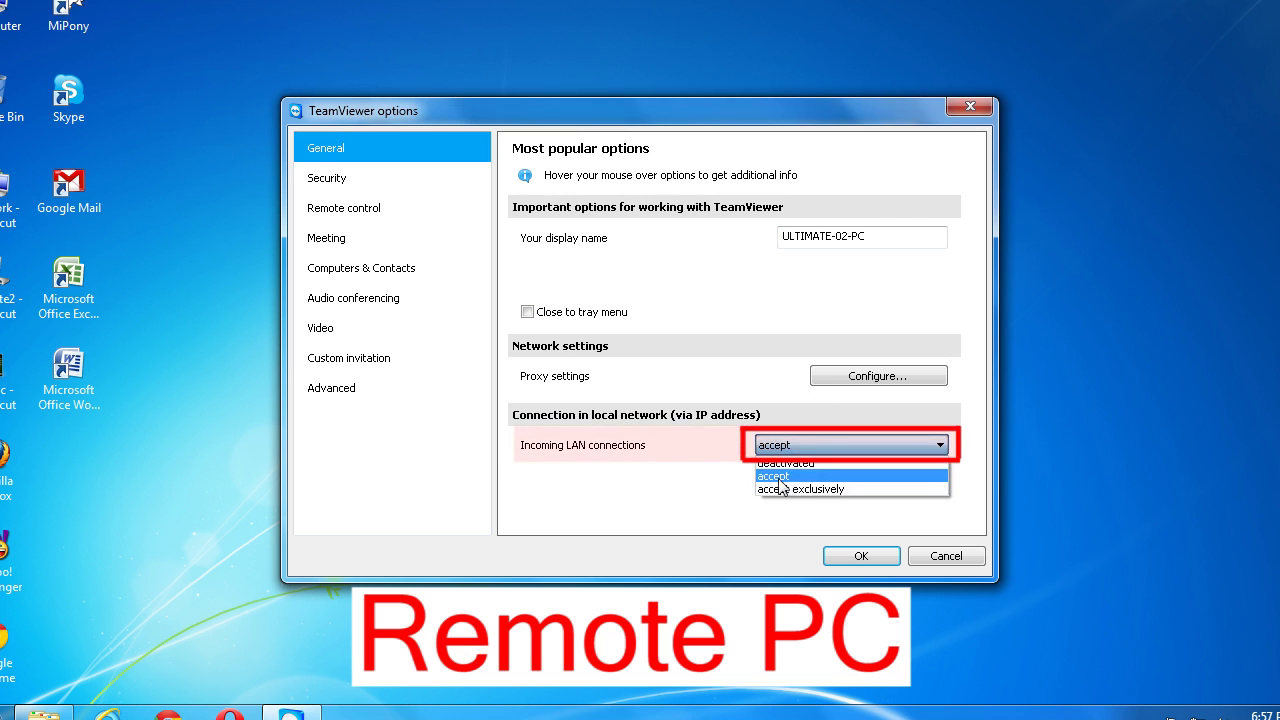
Accept incoming LAN connections, save a predefined Security password, then select LAN ID 192.168.138.2.
{"action": "left_click", "coordinate": [788, 486]}
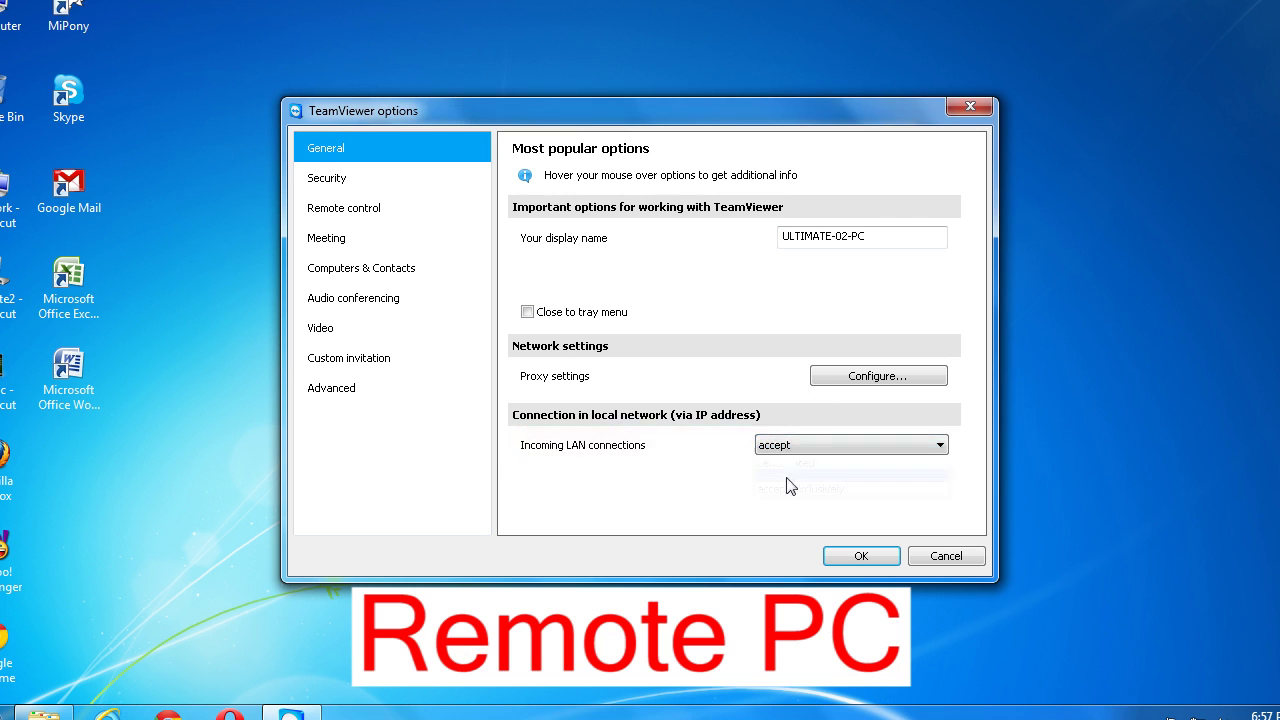
{"action": "left_click", "coordinate": [325, 180]}
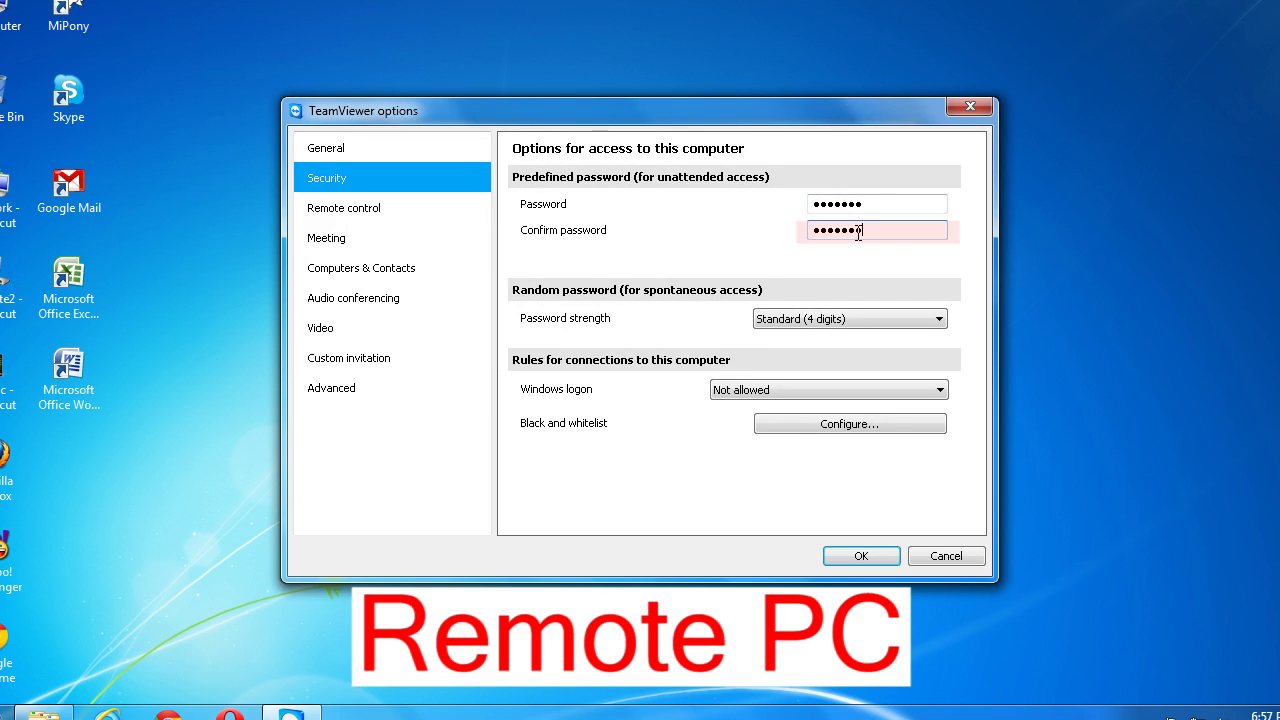
{"action": "left_click", "coordinate": [876, 563]}
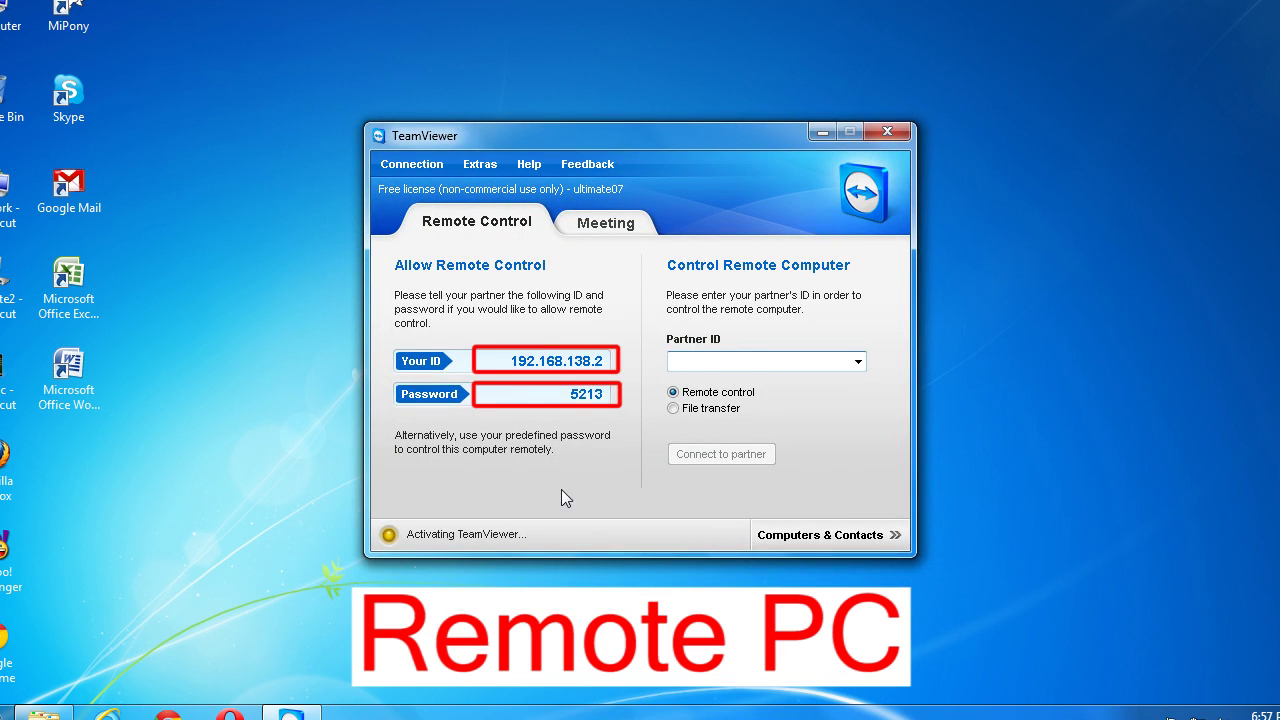
{"action": "left_click_drag", "start_coordinate": [514, 364], "coordinate": [574, 374]}
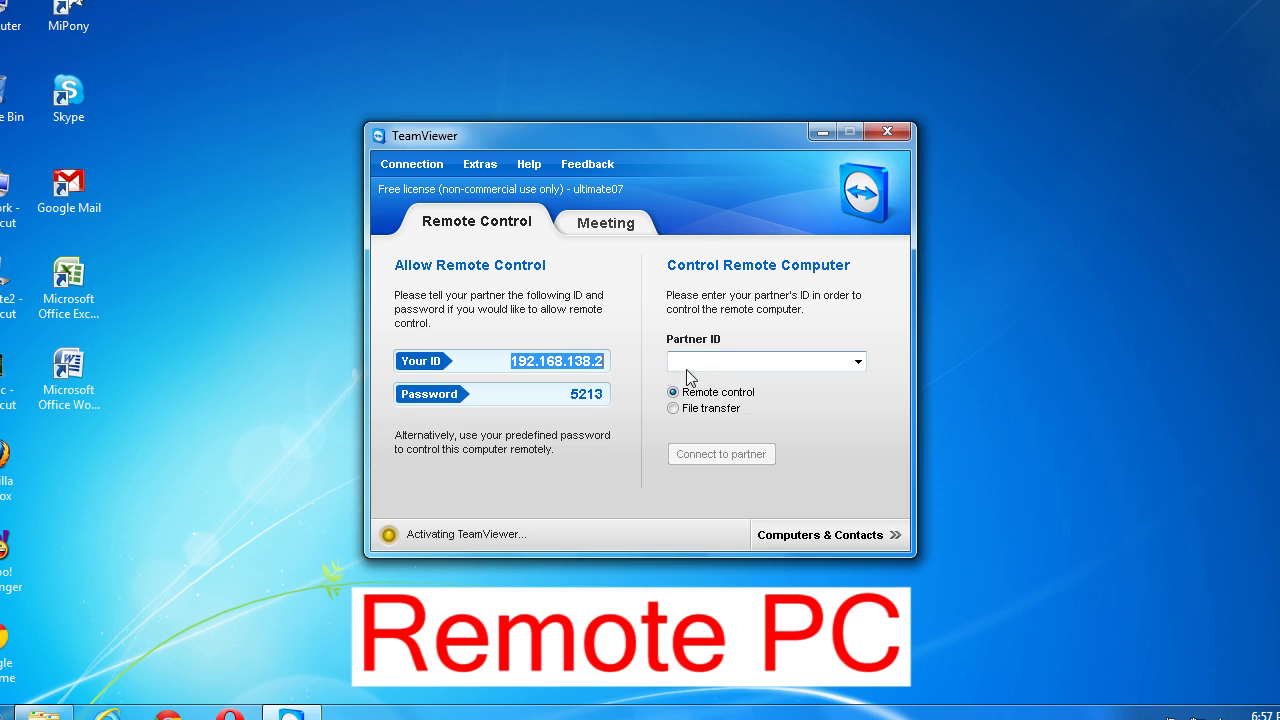
{"action": "left_click", "coordinate": [730, 370]}
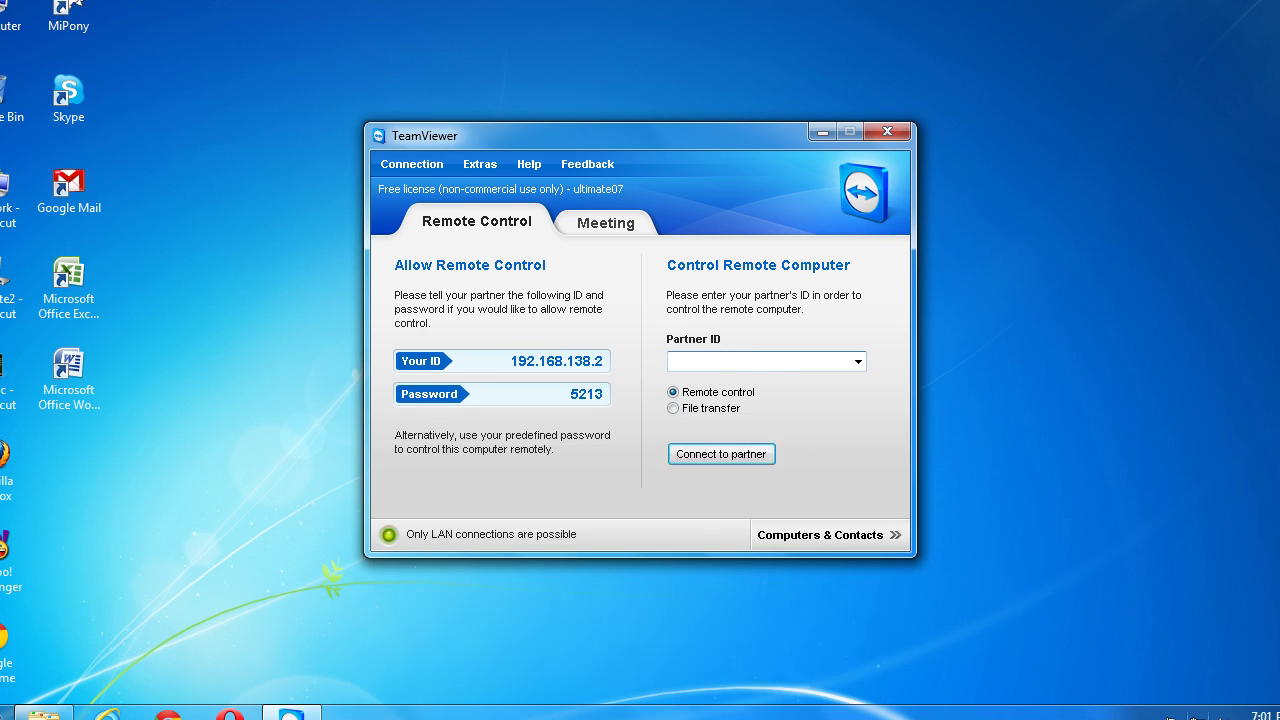
Verify Local Area Connection IPv4 uses 192.168.138.2 with mask 255.255.255.0, then close it.
{"action": "left_click", "coordinate": [1191, 717]}
{"action": "left_click", "coordinate": [1103, 674]}
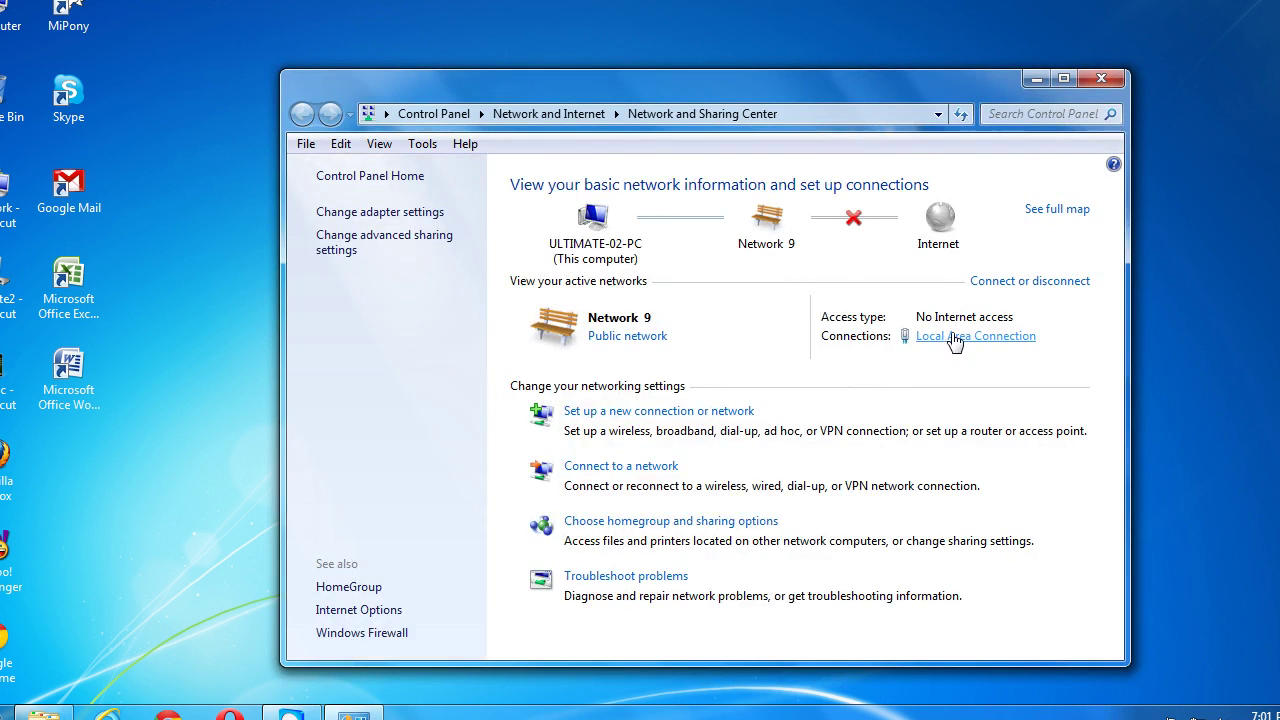
{"action": "left_click", "coordinate": [945, 336]}
{"action": "left_click", "coordinate": [521, 514]}
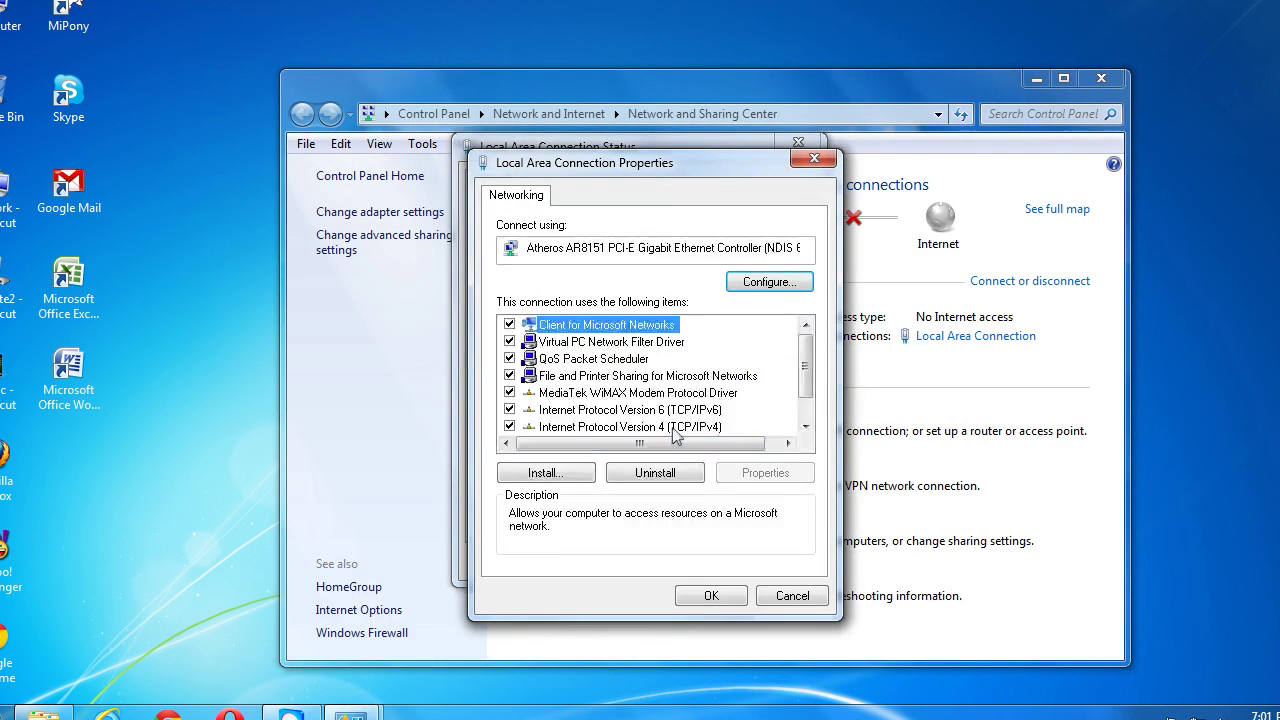
{"action": "left_click", "coordinate": [640, 440]}
{"action": "left_click", "coordinate": [766, 471]}
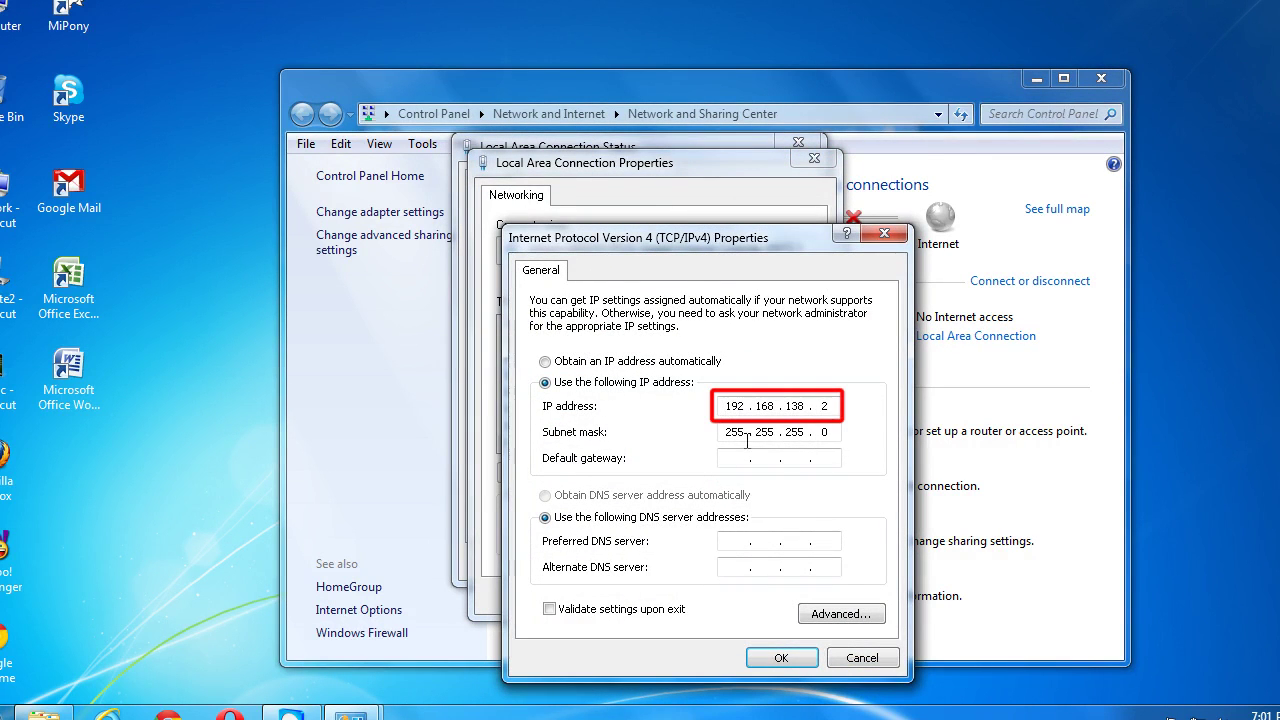
{"action": "left_click", "coordinate": [781, 657]}
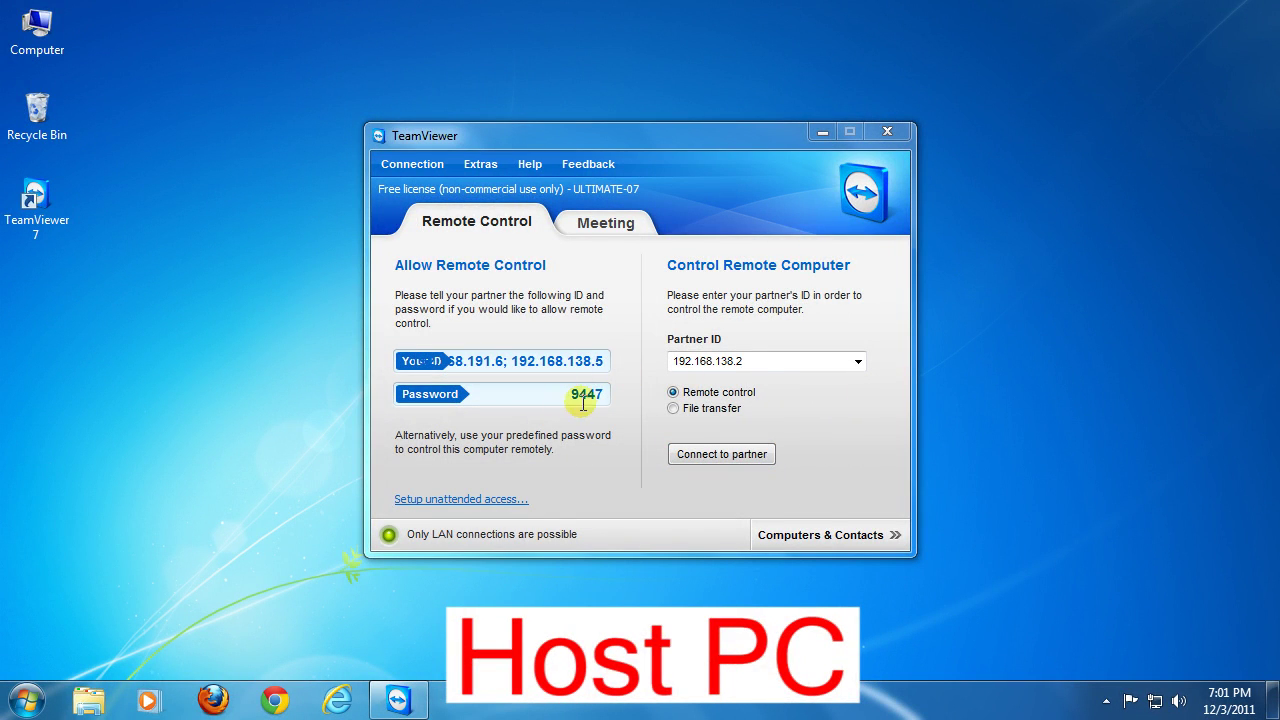
Connect to partner 192.168.138.2 for remote control and log on with the partner's password.
{"action": "left_click", "coordinate": [735, 361]}
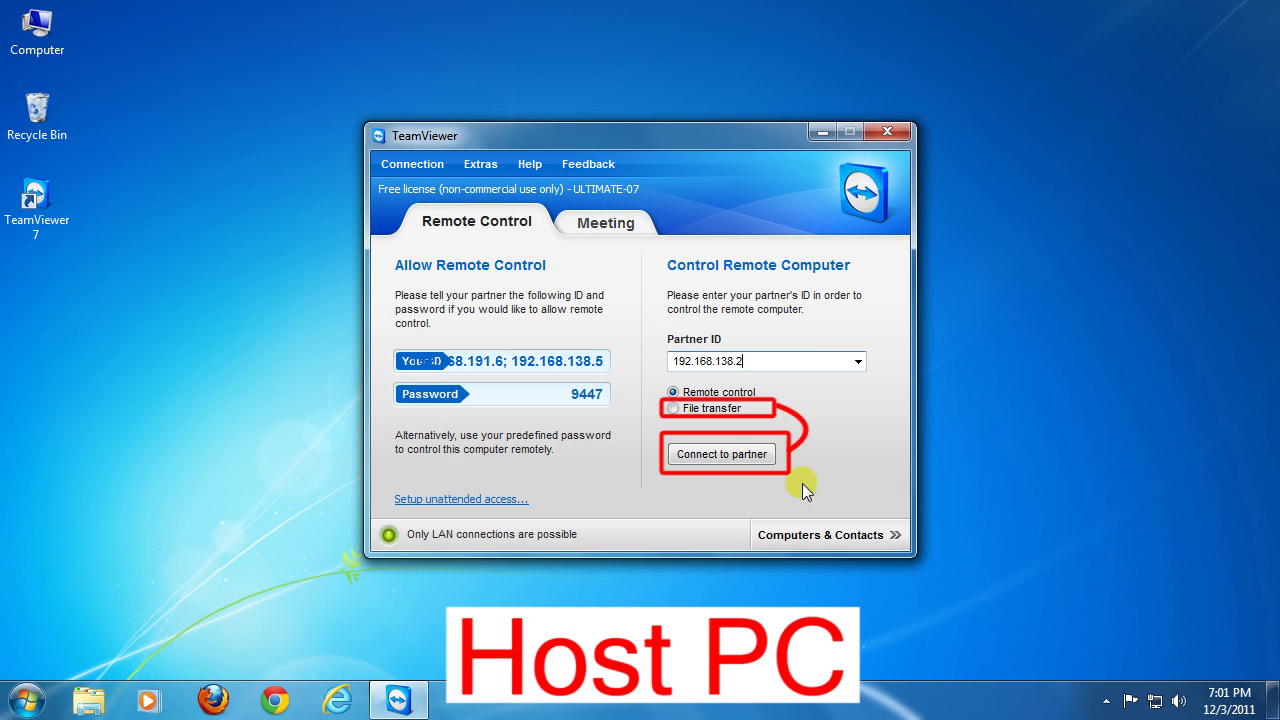
{"action": "left_click", "coordinate": [751, 462]}
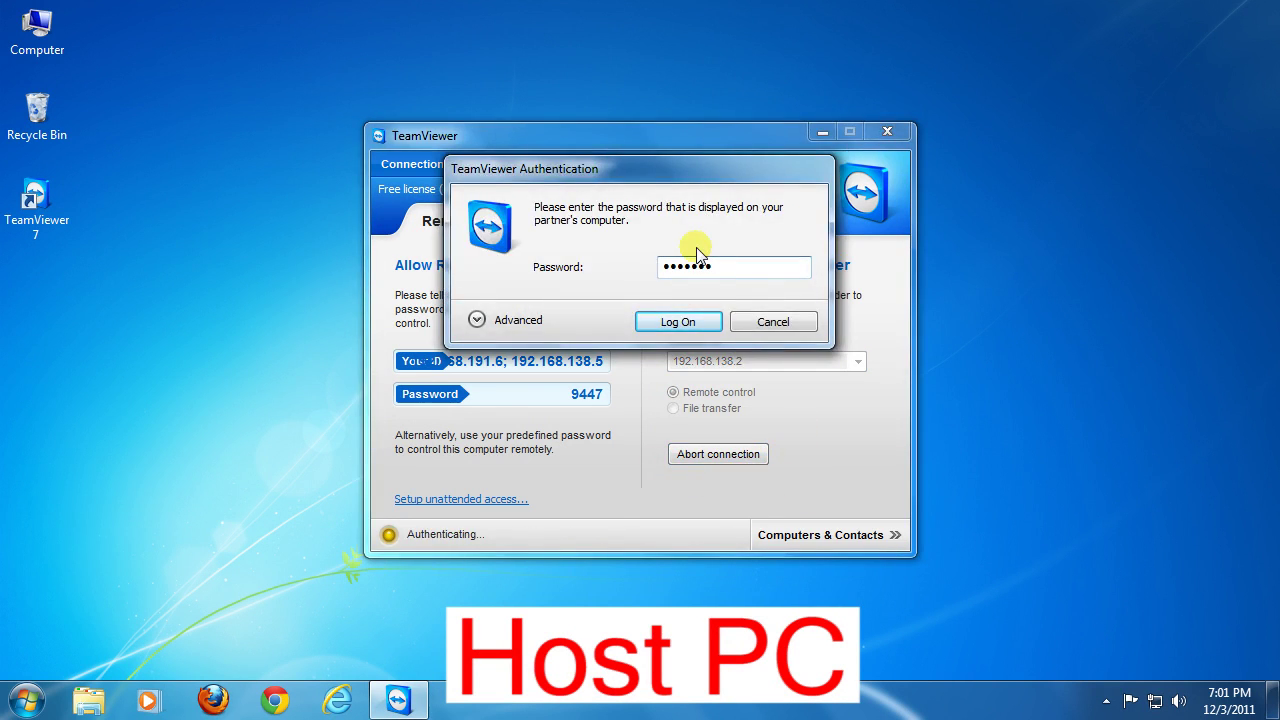
{"action": "key", "text": "Return"}
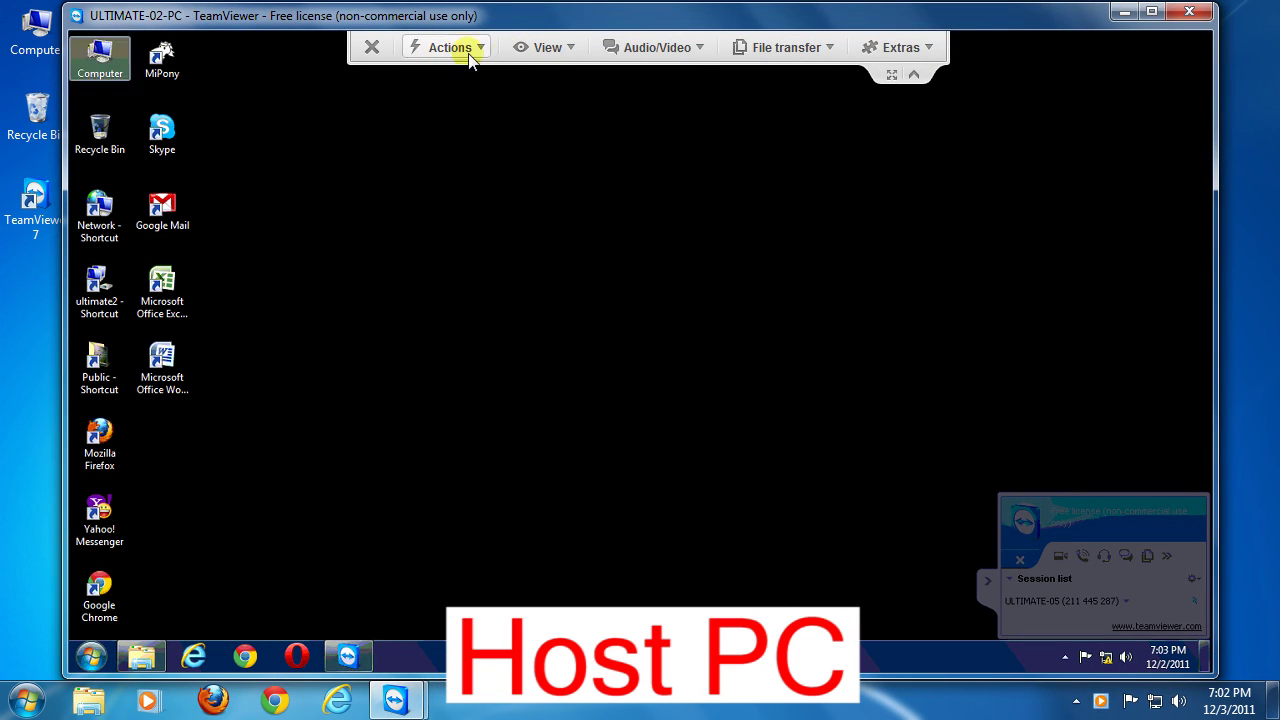
Switch the remote session's scaling to Full screen.
{"action": "left_click", "coordinate": [545, 47]}
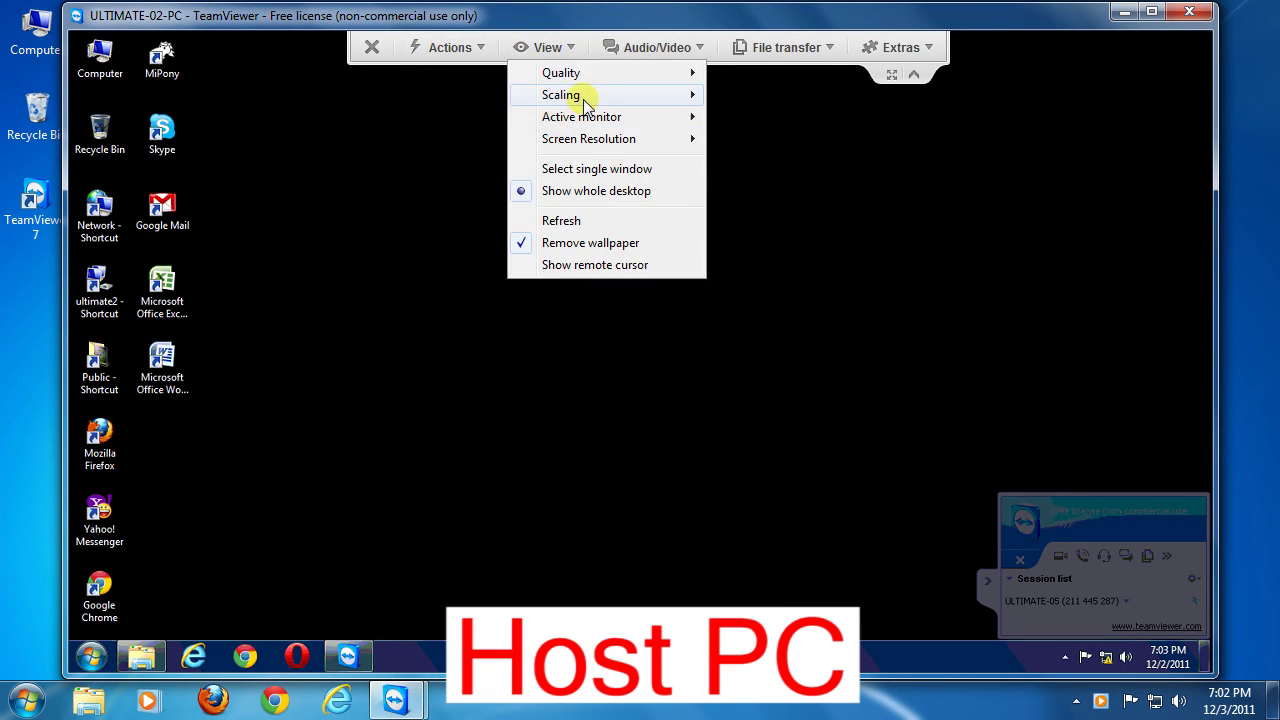
{"action": "mouse_move", "coordinate": [620, 99]}
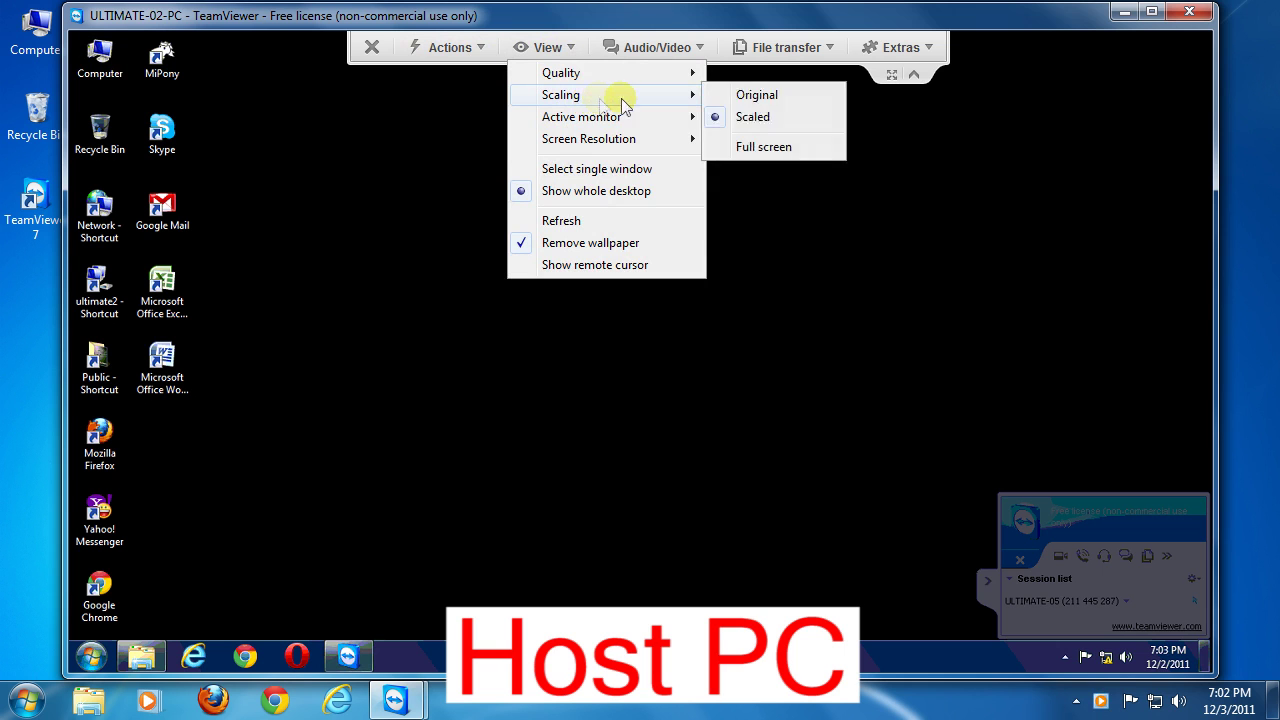
{"action": "left_click", "coordinate": [810, 150]}
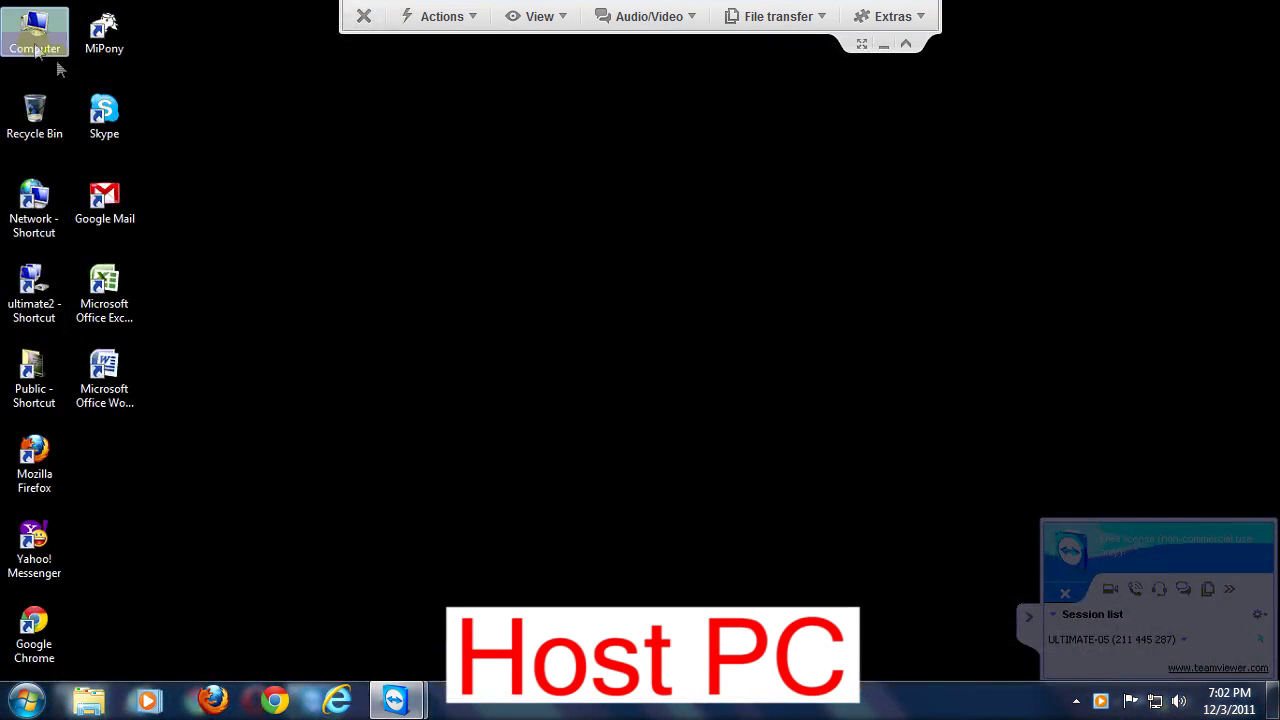
Open Computer on the remote desktop and drag BF.docx from local Documents onto it.
{"action": "double_click", "coordinate": [34, 30]}
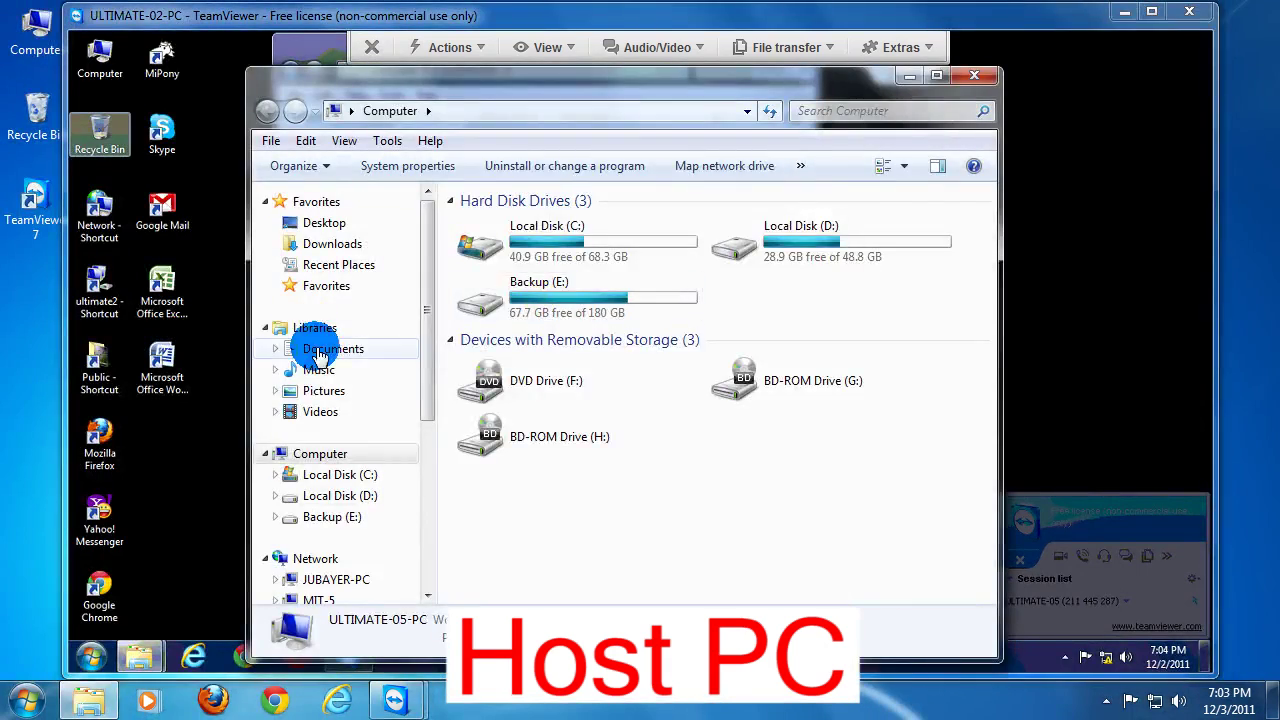
{"action": "left_click", "coordinate": [333, 348]}
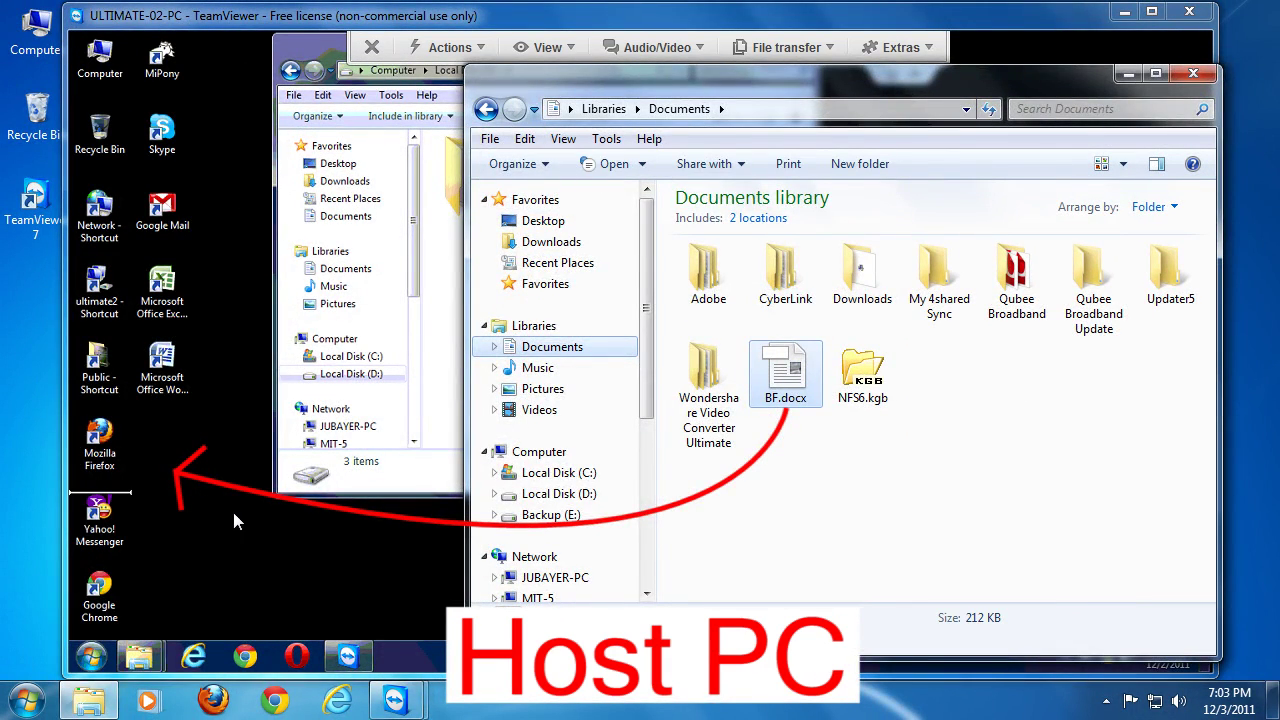
{"action": "left_click", "coordinate": [763, 486]}
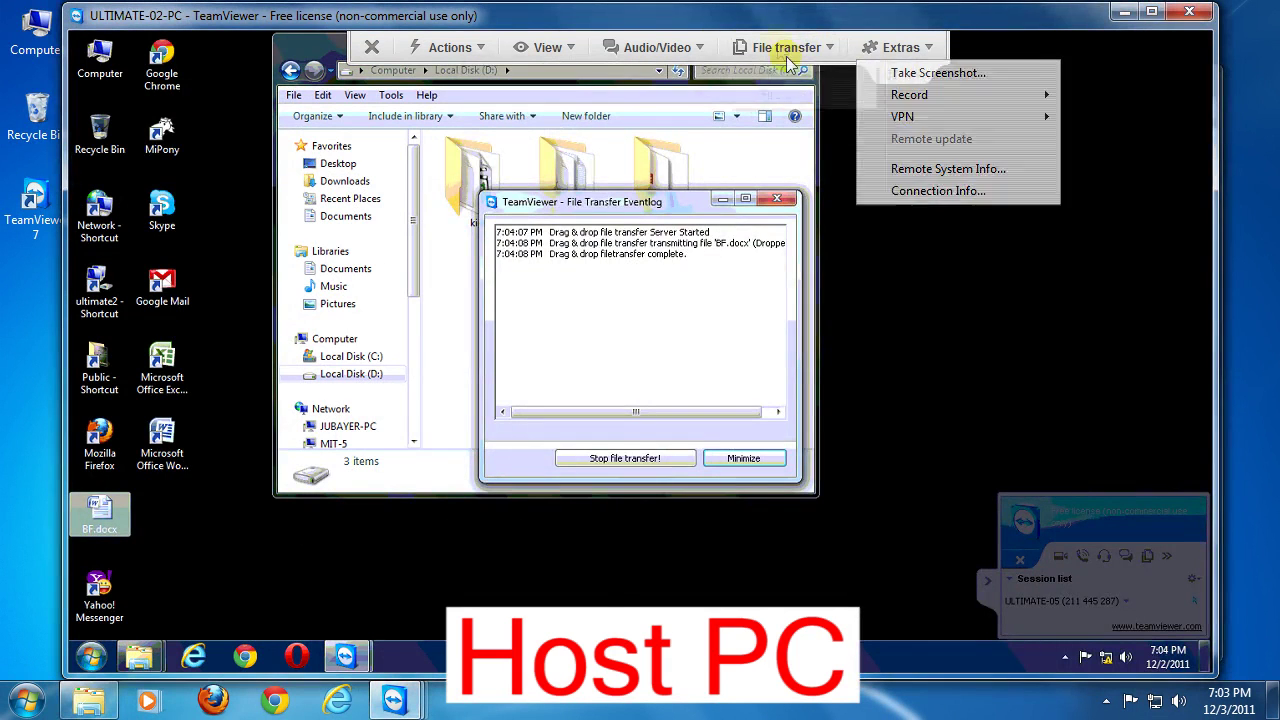
Send 02 - compress.wav from local D:\WinRar to the remote D:\ drive via File transfer.
{"action": "left_click", "coordinate": [780, 50]}
{"action": "left_click", "coordinate": [789, 74]}
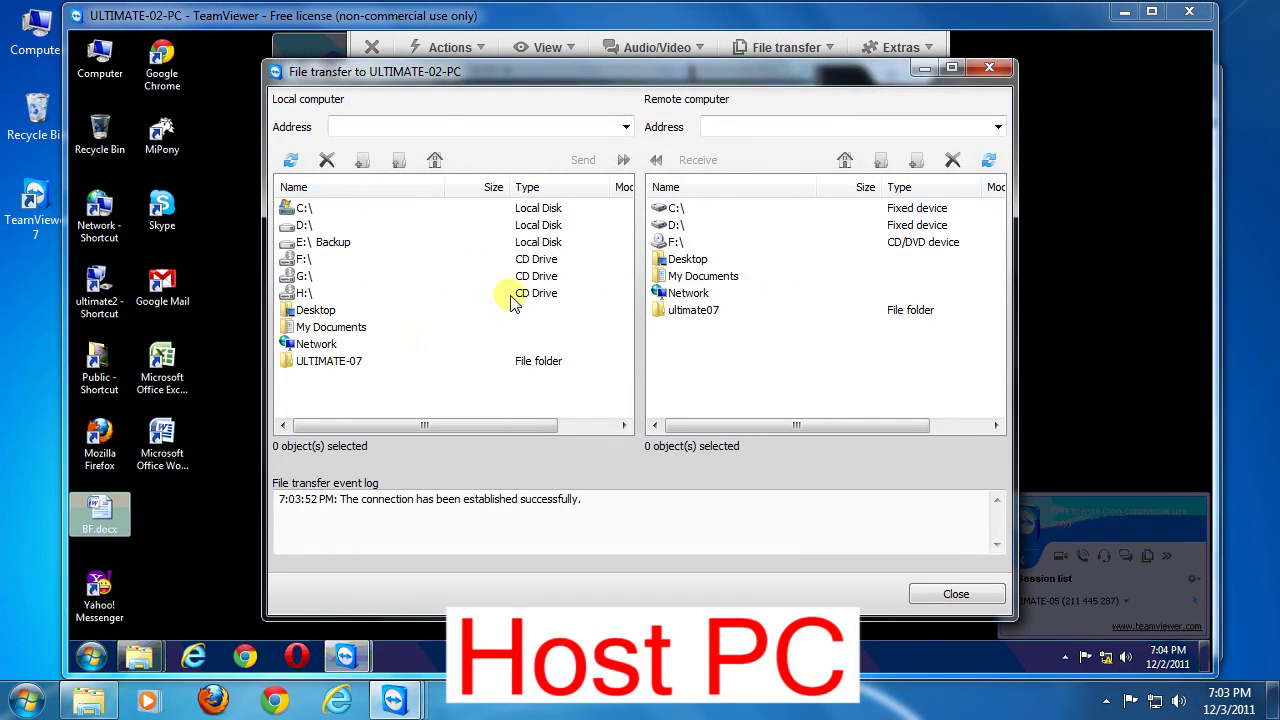
{"action": "double_click", "coordinate": [305, 226]}
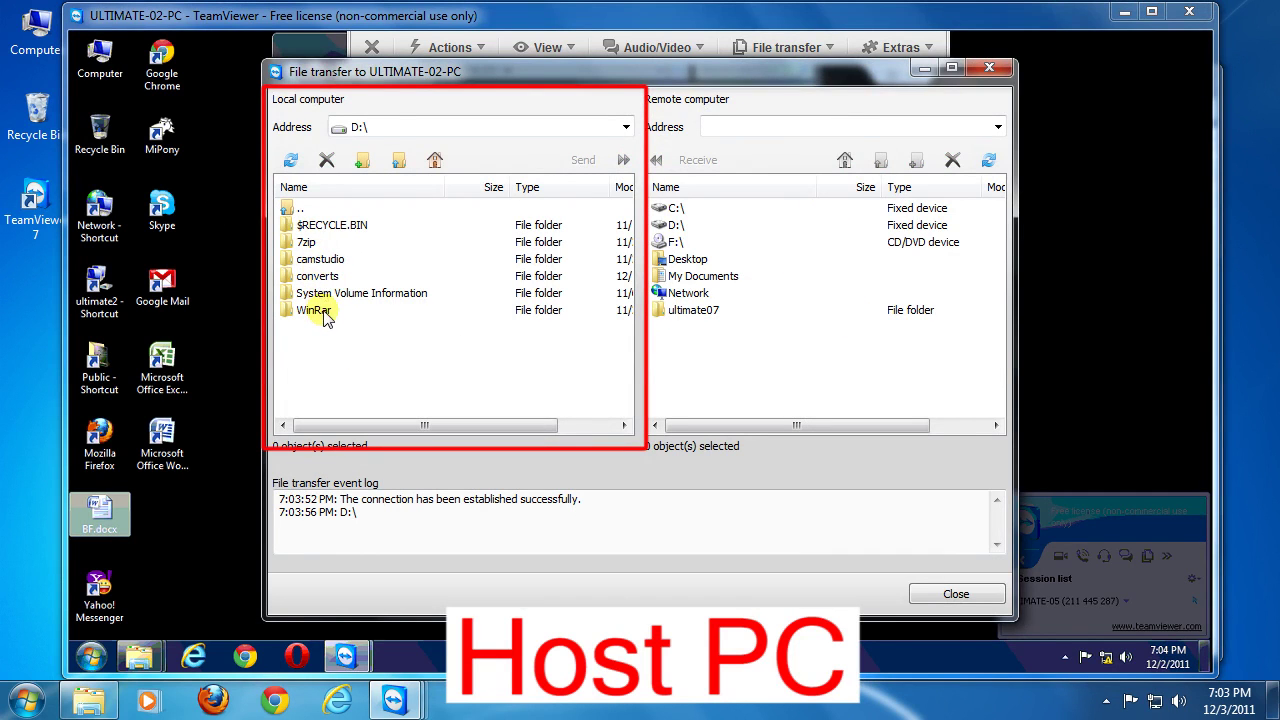
{"action": "double_click", "coordinate": [313, 310]}
{"action": "left_click", "coordinate": [348, 230]}
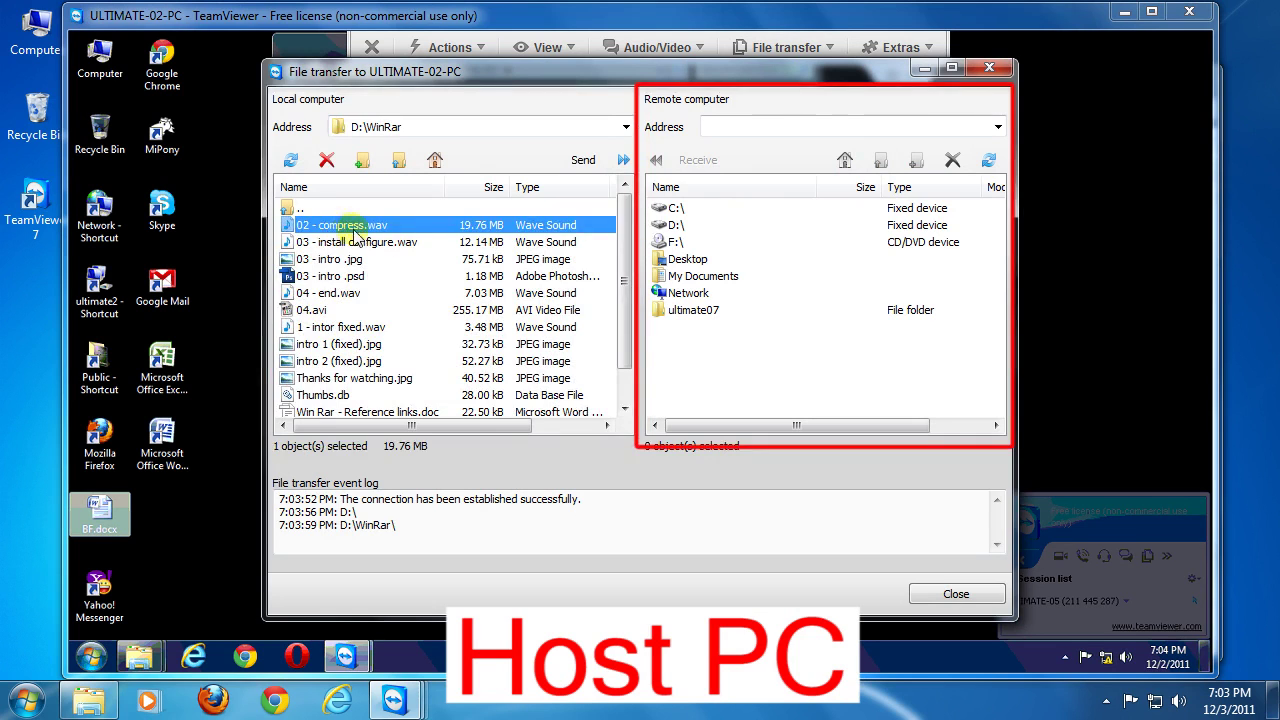
{"action": "left_click_drag", "start_coordinate": [616, 289], "coordinate": [729, 386]}
{"action": "double_click", "coordinate": [680, 225]}
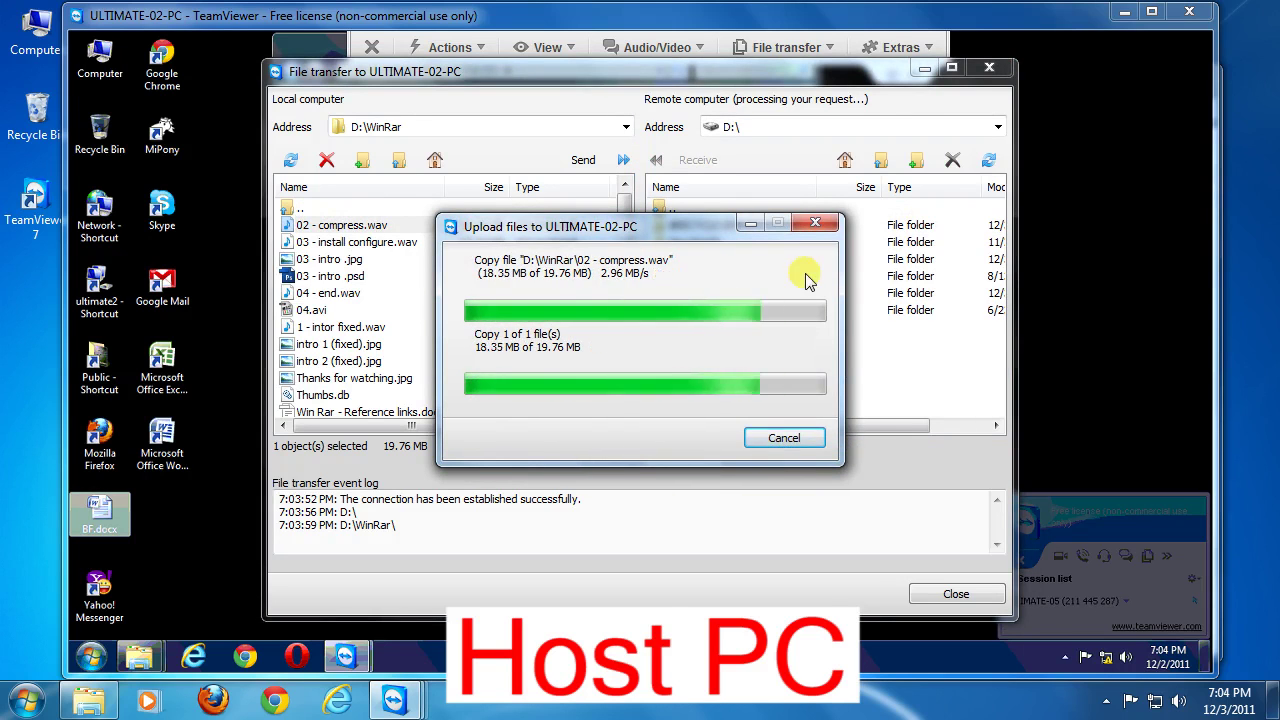
{"action": "left_click", "coordinate": [999, 69]}
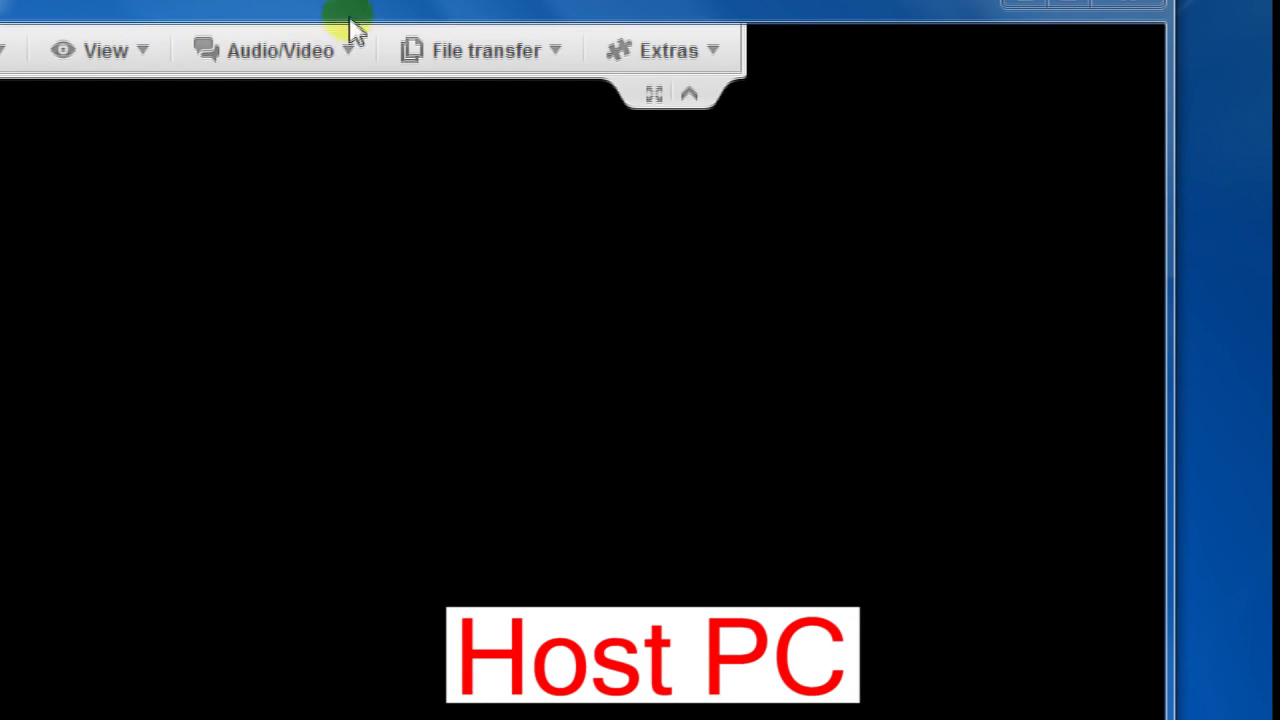
Open a chat with the remote computer and send the message 'sda'.
{"action": "left_click", "coordinate": [307, 49]}
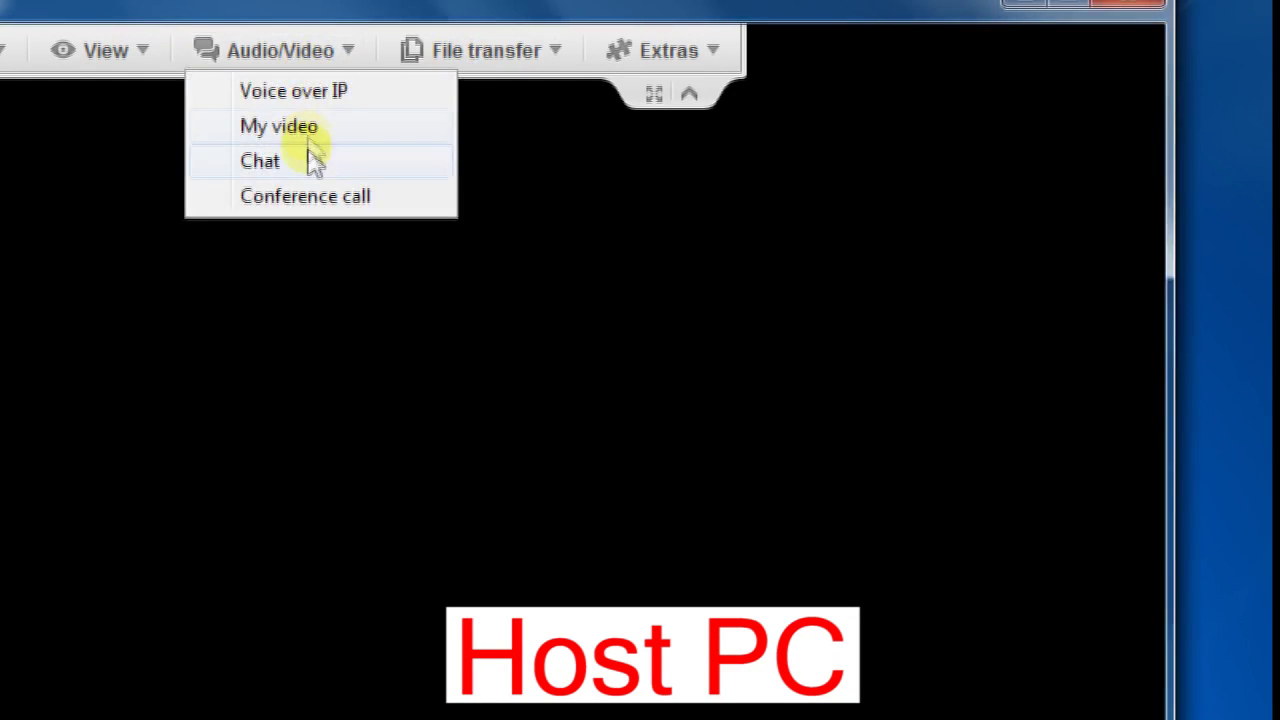
{"action": "left_click", "coordinate": [263, 164]}
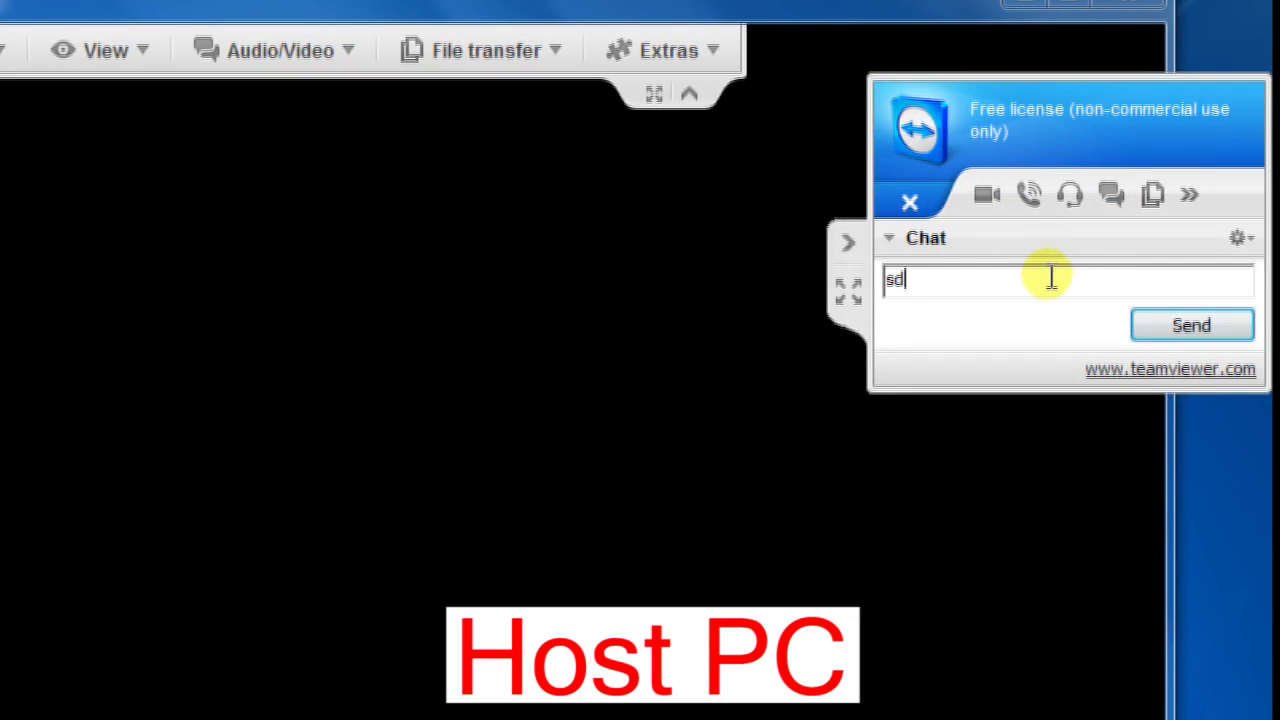
{"action": "type", "text": "sda"}
{"action": "key", "text": "Return"}
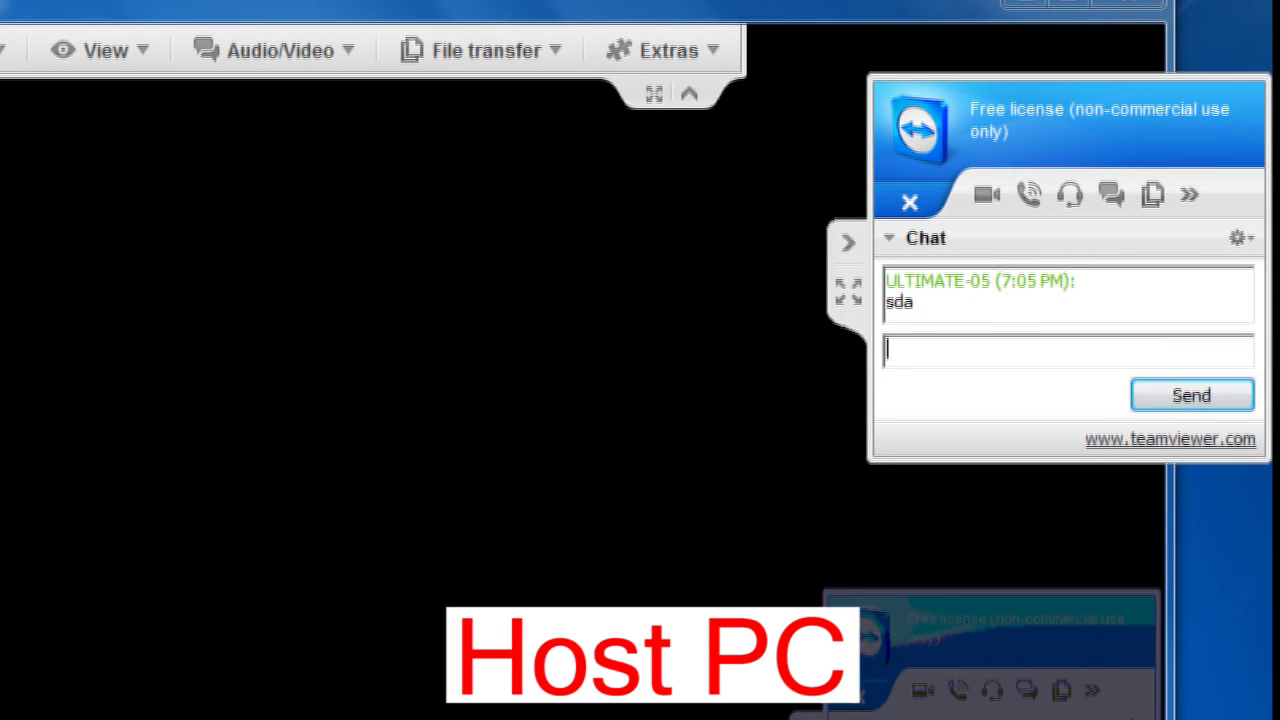
Open the Voice over IP panel, toggle Transmit my audio on and off, then open My video.
{"action": "left_click", "coordinate": [1070, 196]}
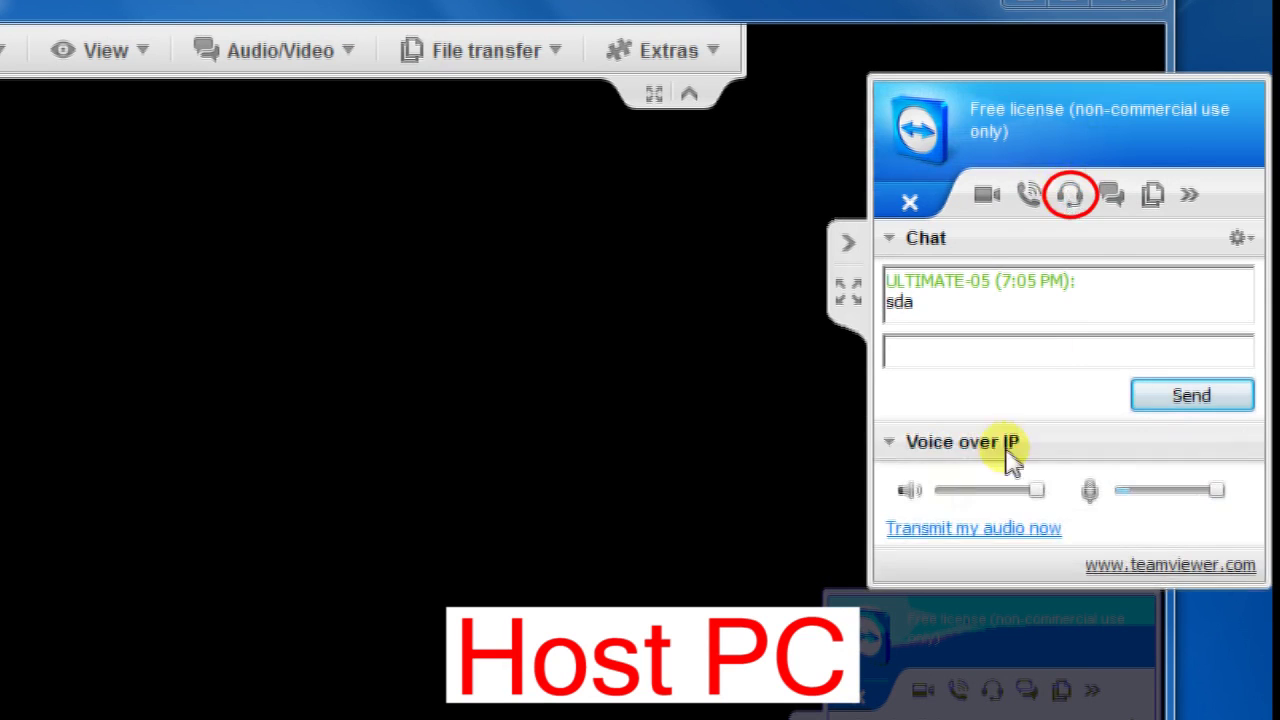
{"action": "left_click", "coordinate": [985, 530]}
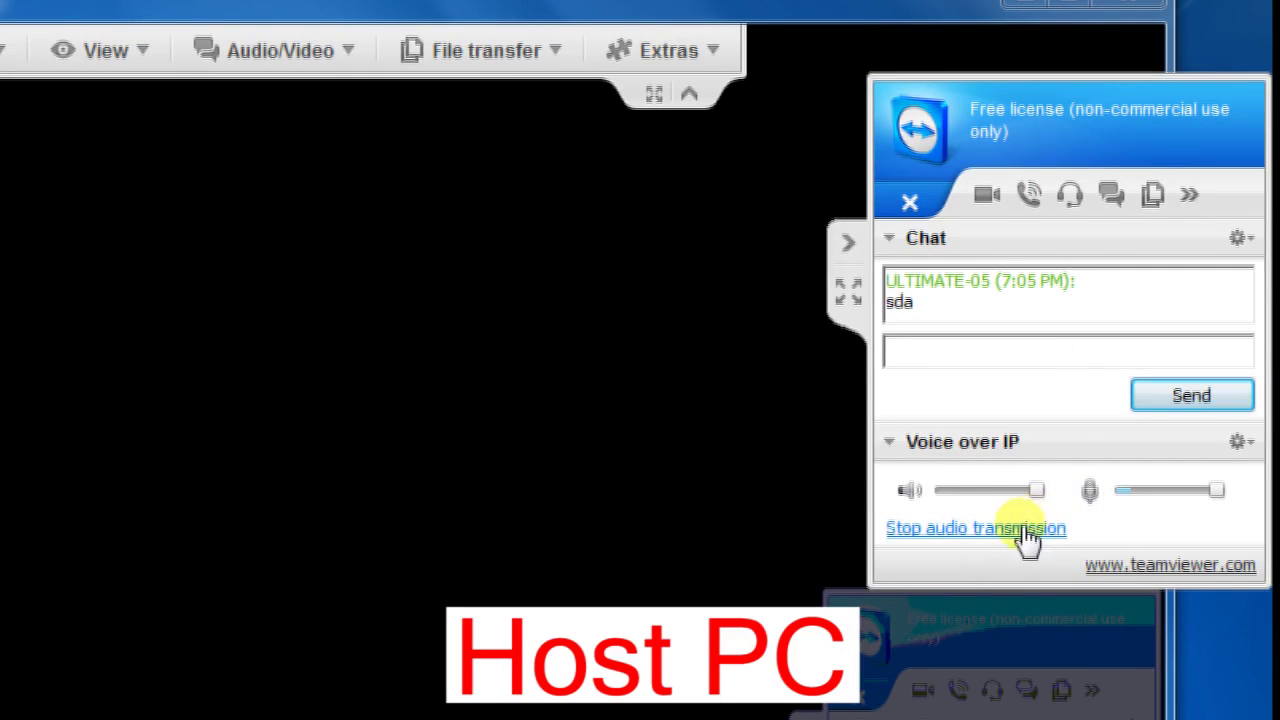
{"action": "left_click", "coordinate": [1026, 532]}
{"action": "left_click", "coordinate": [988, 196]}
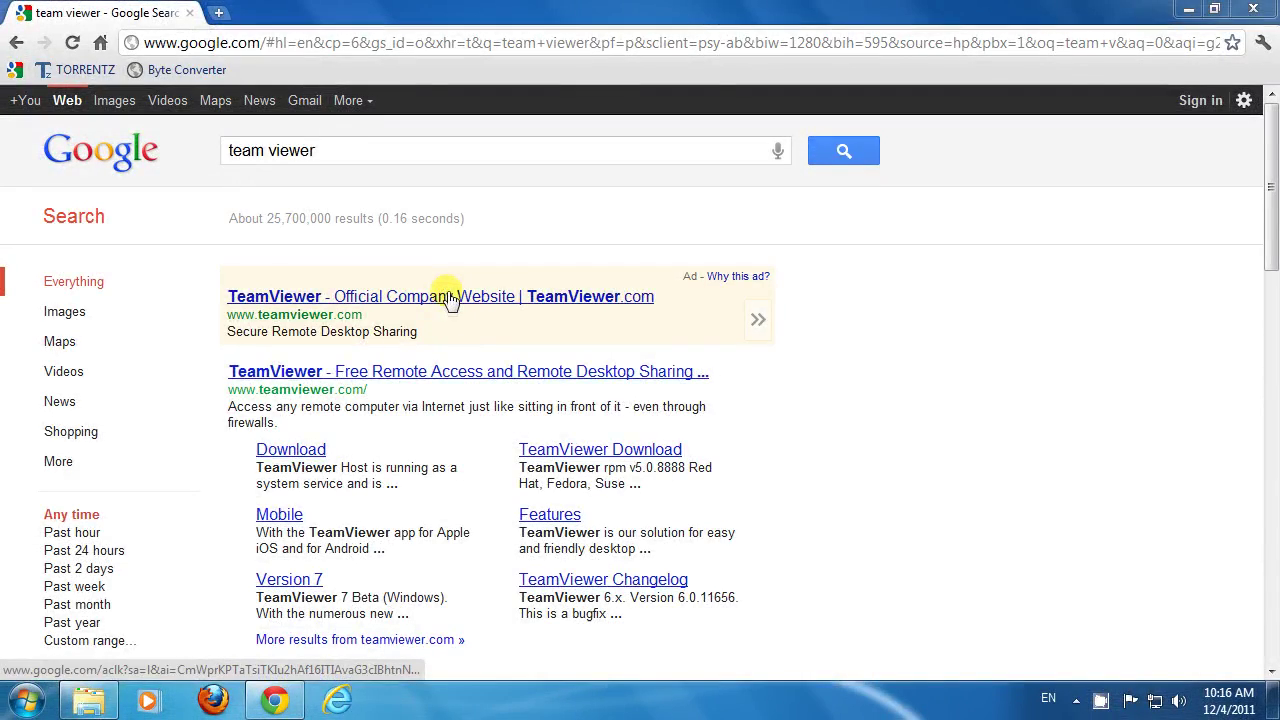
Open the TeamViewer licensing page, adjust the zoom, and scroll to the license prices.
{"action": "left_click", "coordinate": [452, 298]}
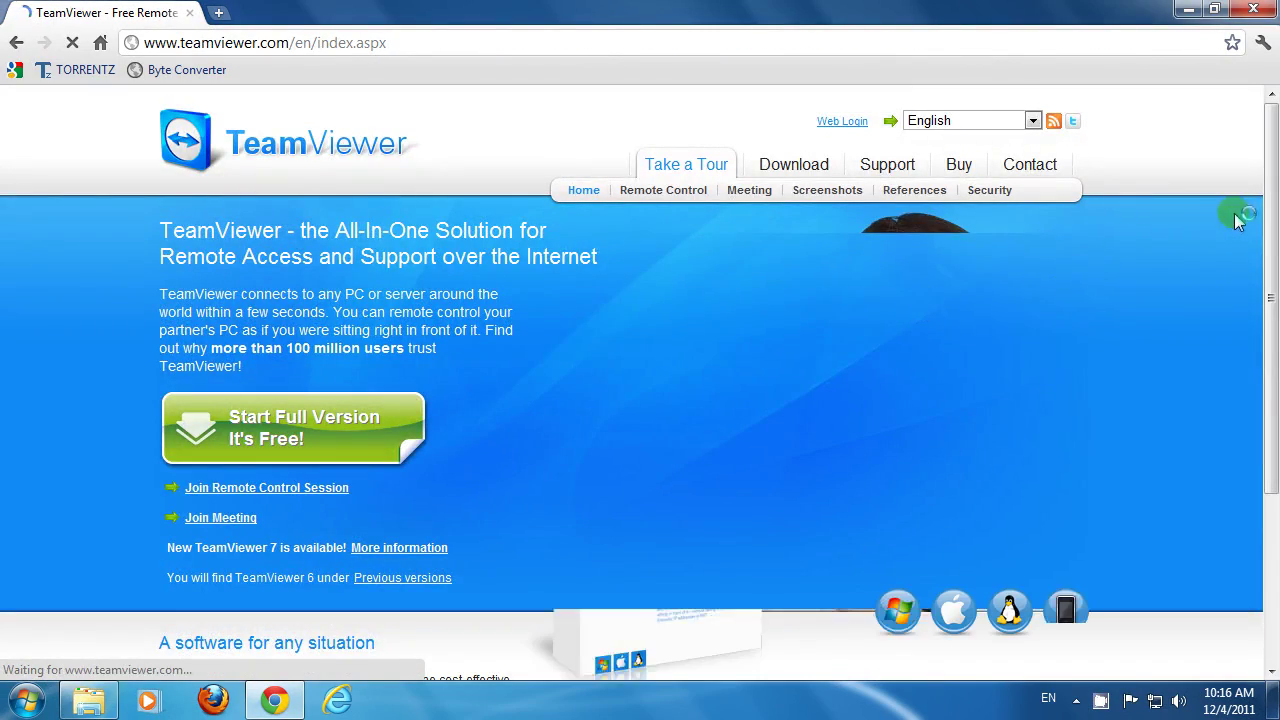
{"action": "mouse_move", "coordinate": [1272, 234]}
{"action": "left_mouse_down"}
{"action": "mouse_move", "coordinate": [1275, 430]}
{"action": "mouse_move", "coordinate": [1275, 238]}
{"action": "left_mouse_up"}
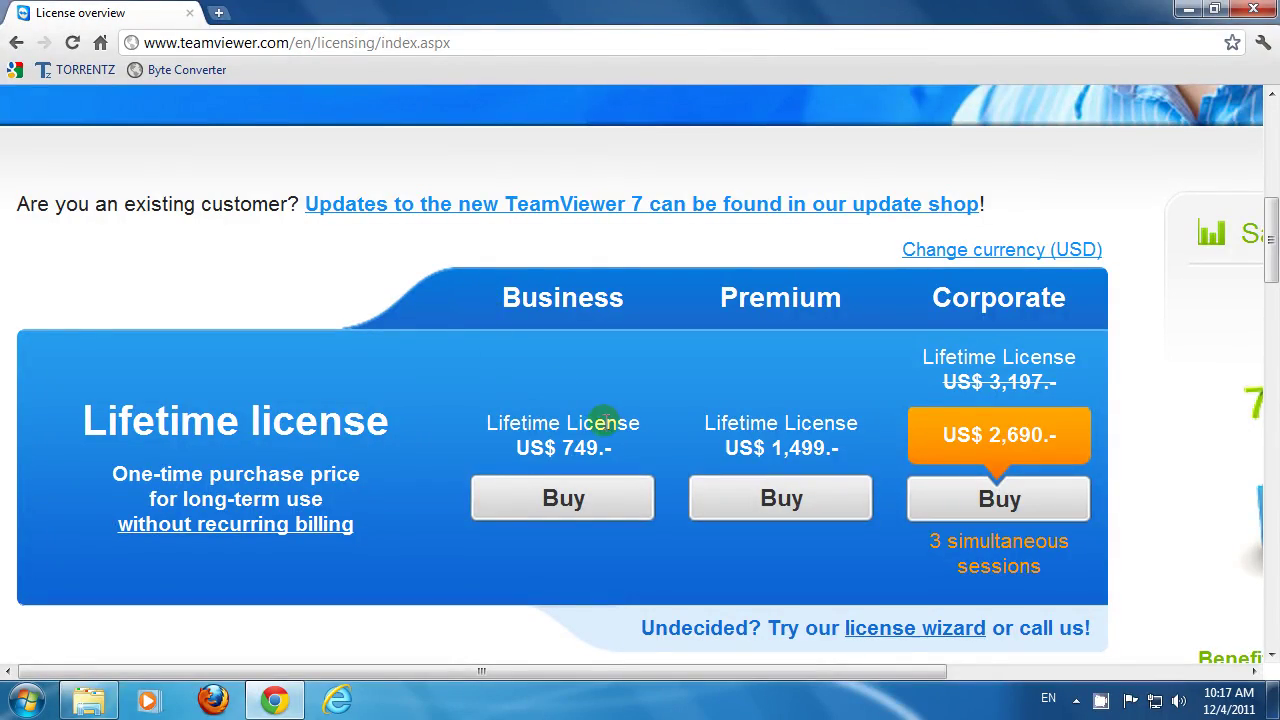
{"action": "key", "text": "ctrl+minus"}
{"action": "key", "text": "ctrl+minus"}
{"action": "key", "text": "ctrl+minus"}
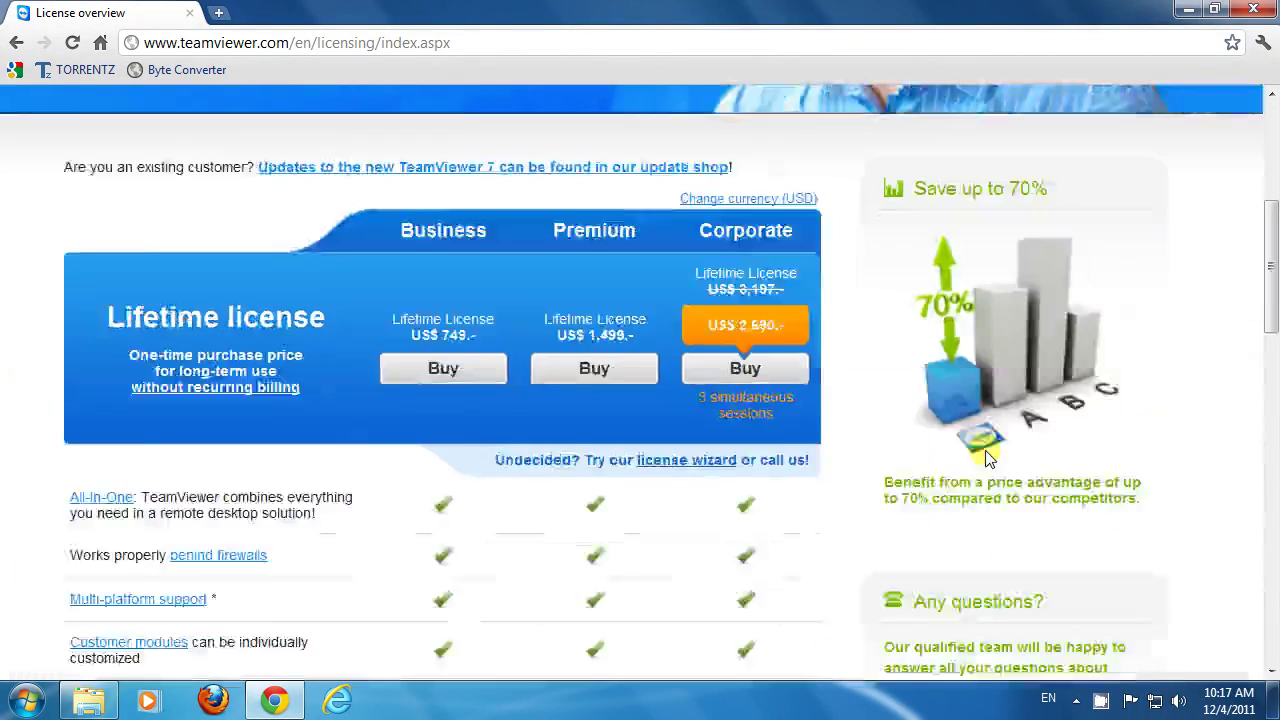
{"action": "scroll", "coordinate": [985, 458], "scroll_direction": "down", "scroll_amount": 5}
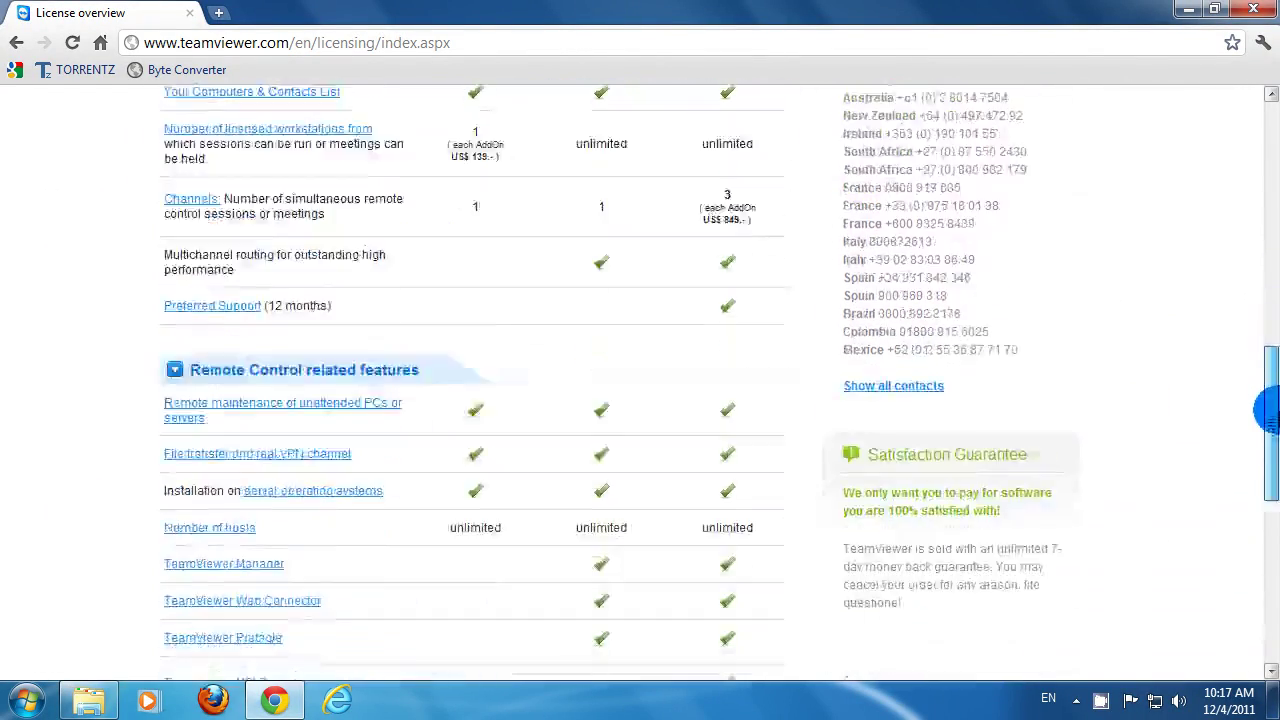